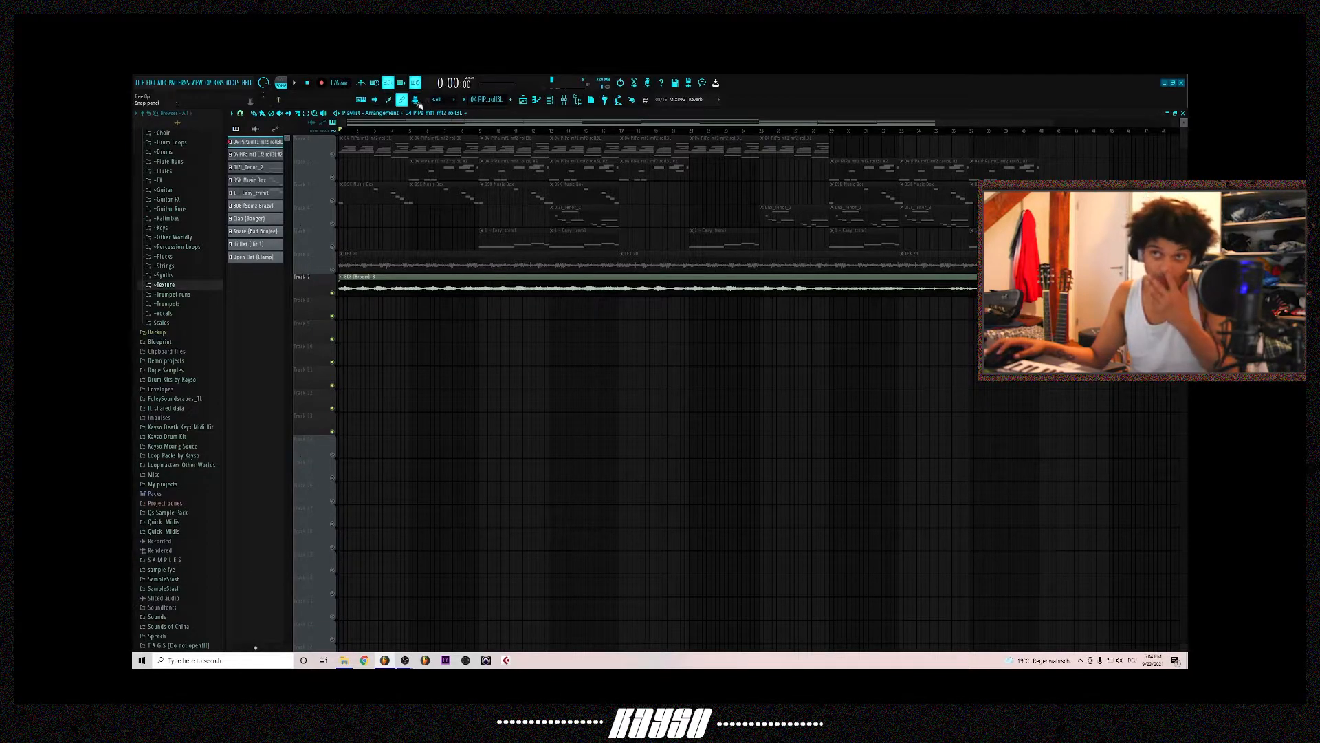
Step: Play the arrangement from the beginning to audition the full beat, and stop playback
{"action": "left_click", "coordinate": [295, 83]}
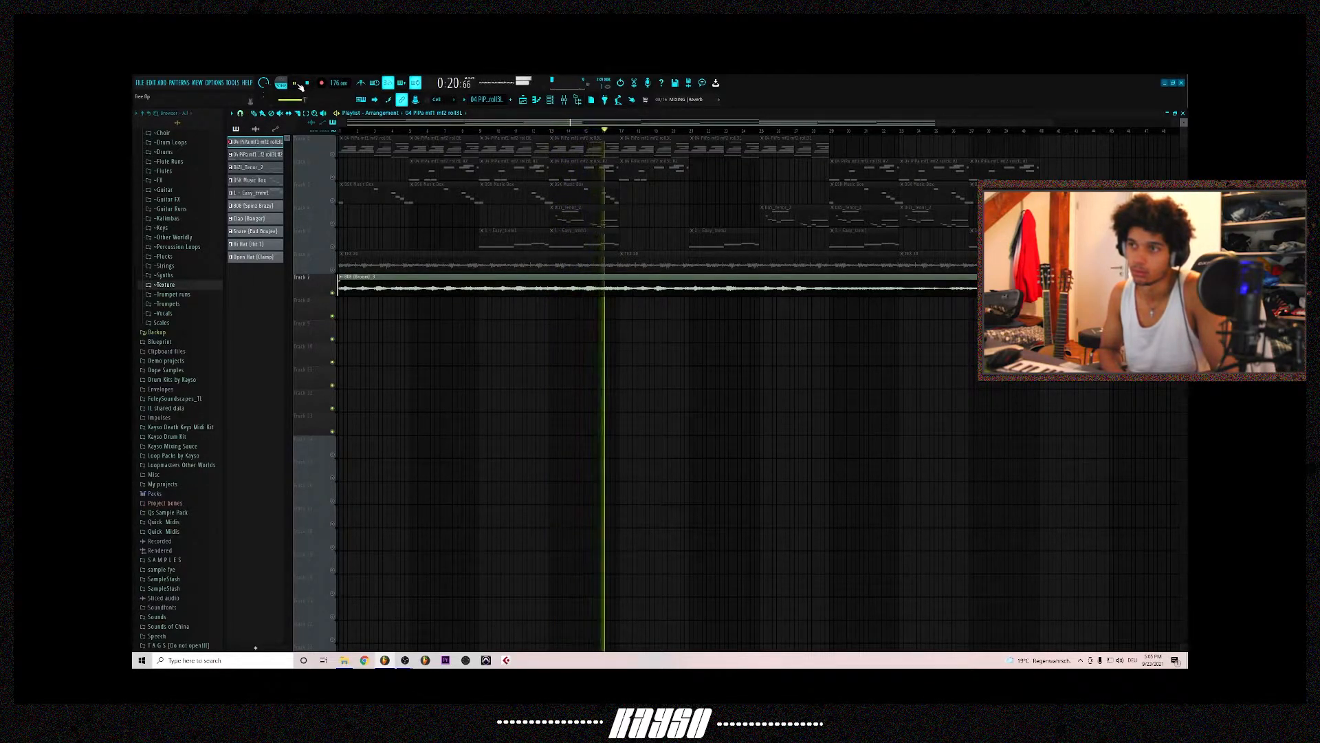
{"action": "key", "text": "space"}
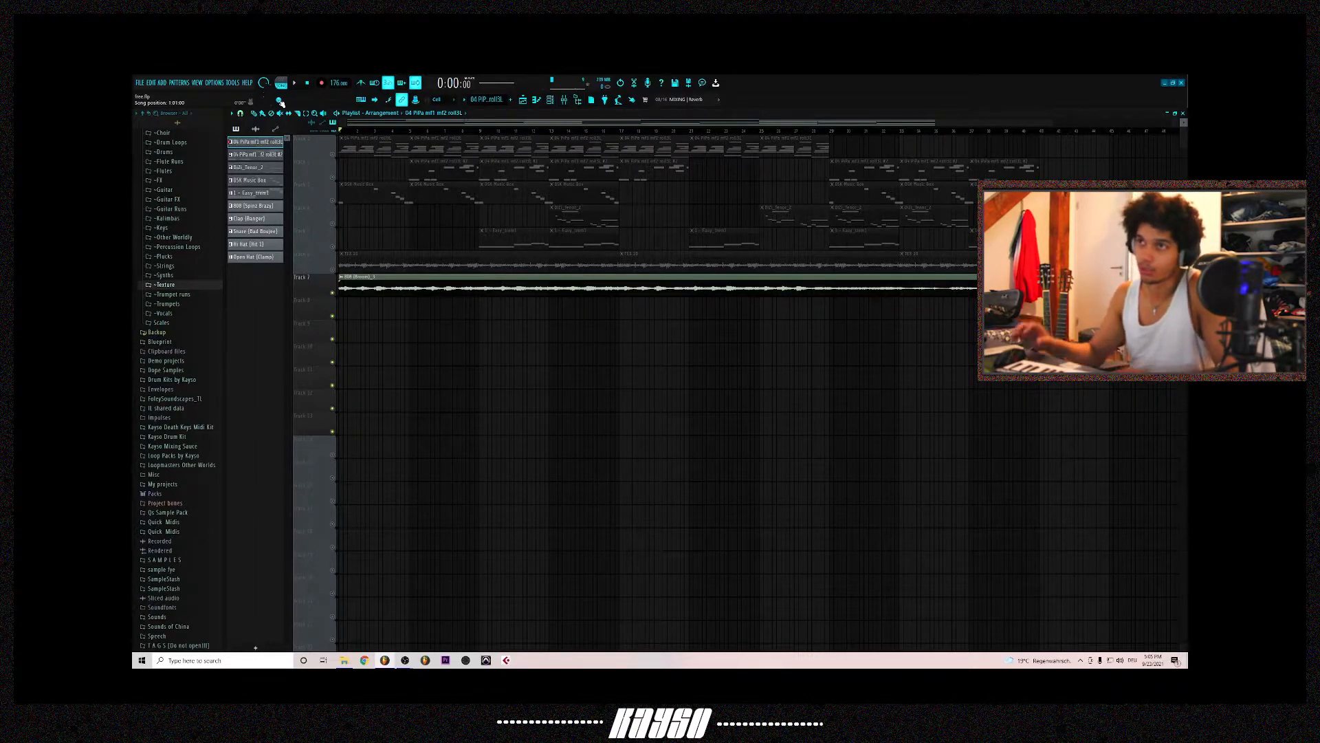
Step: Show the channel rack over the upper part of the playlist and audition the first PiPa pattern
{"action": "left_click", "coordinate": [550, 100]}
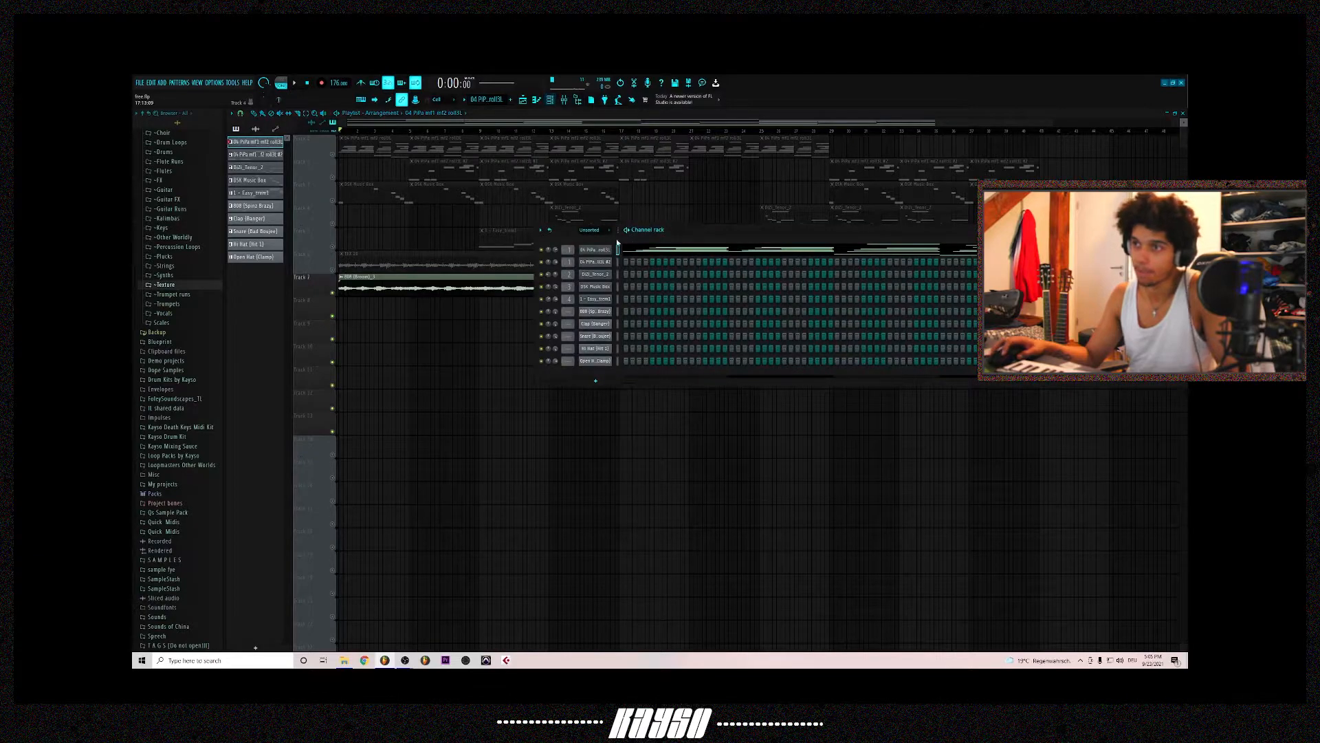
{"action": "left_click_drag", "start_coordinate": [680, 233], "coordinate": [509, 176]}
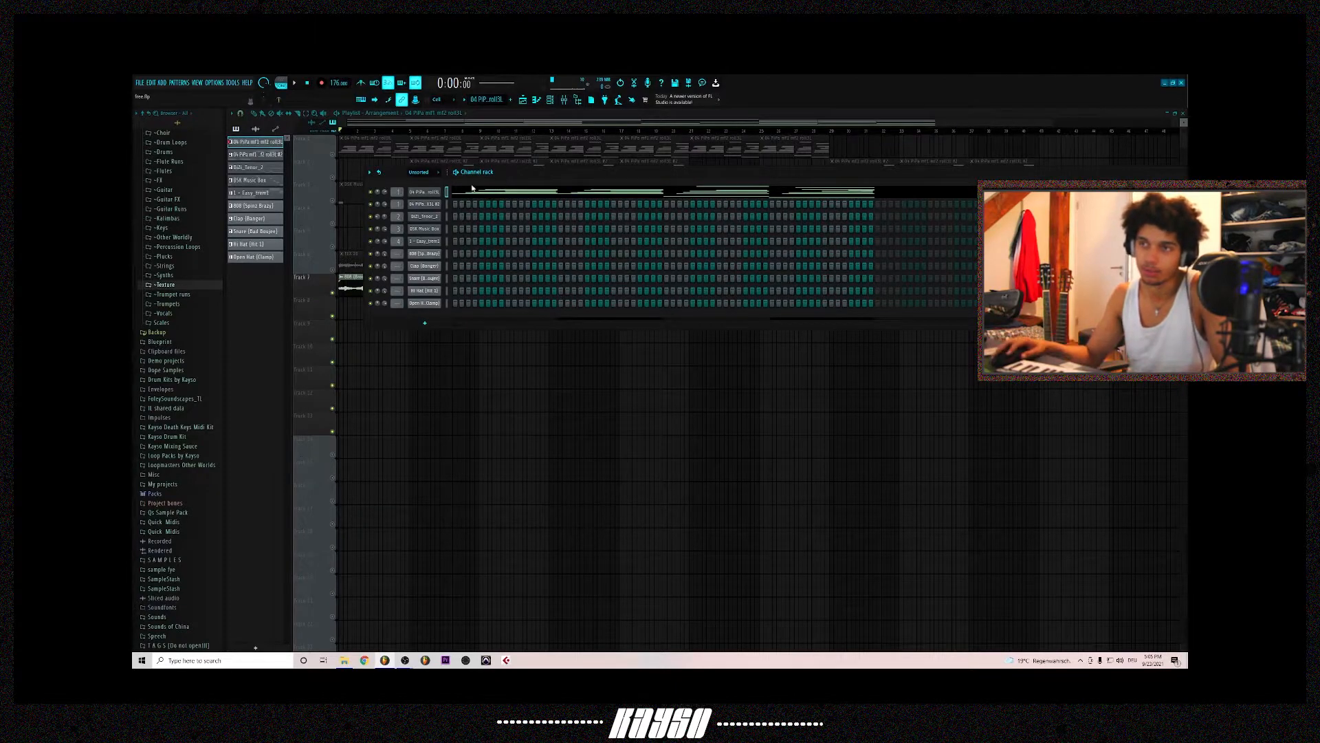
{"action": "left_click_drag", "start_coordinate": [457, 173], "coordinate": [440, 158]}
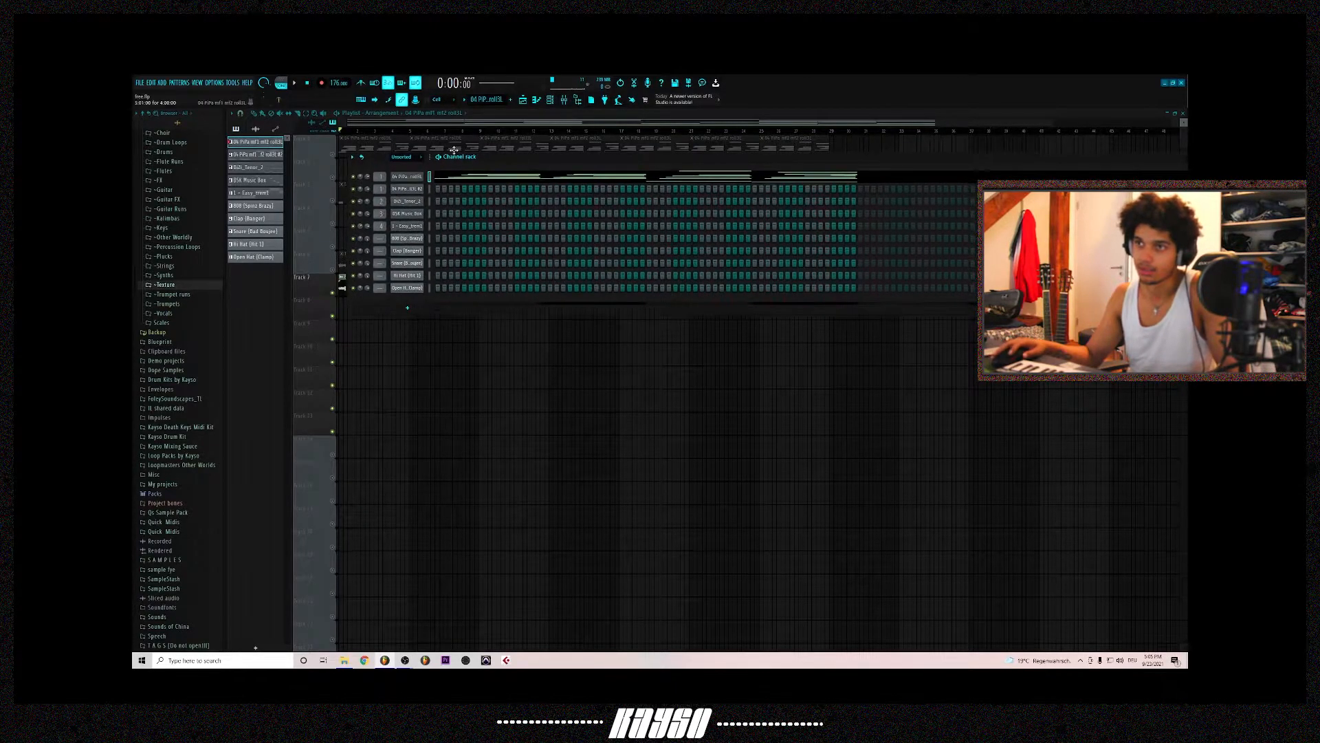
{"action": "key", "text": "space"}
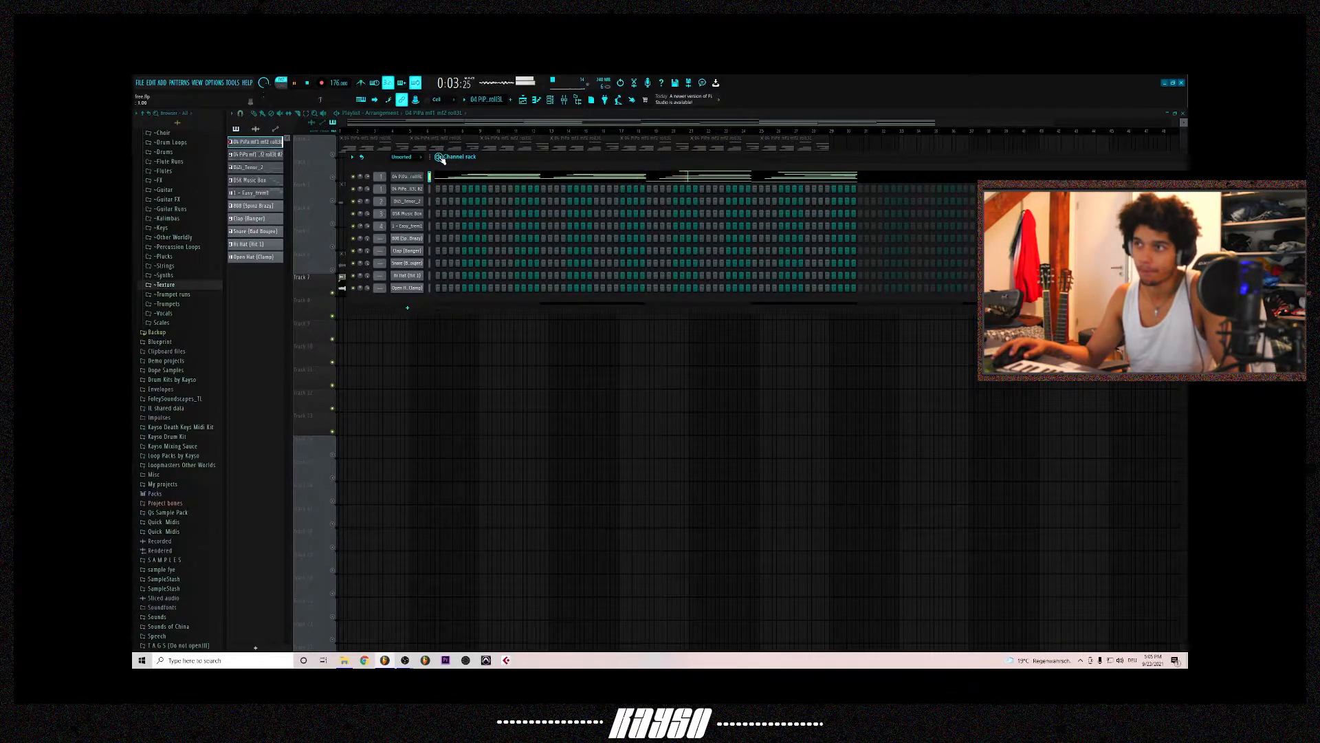
{"action": "key", "text": "space"}
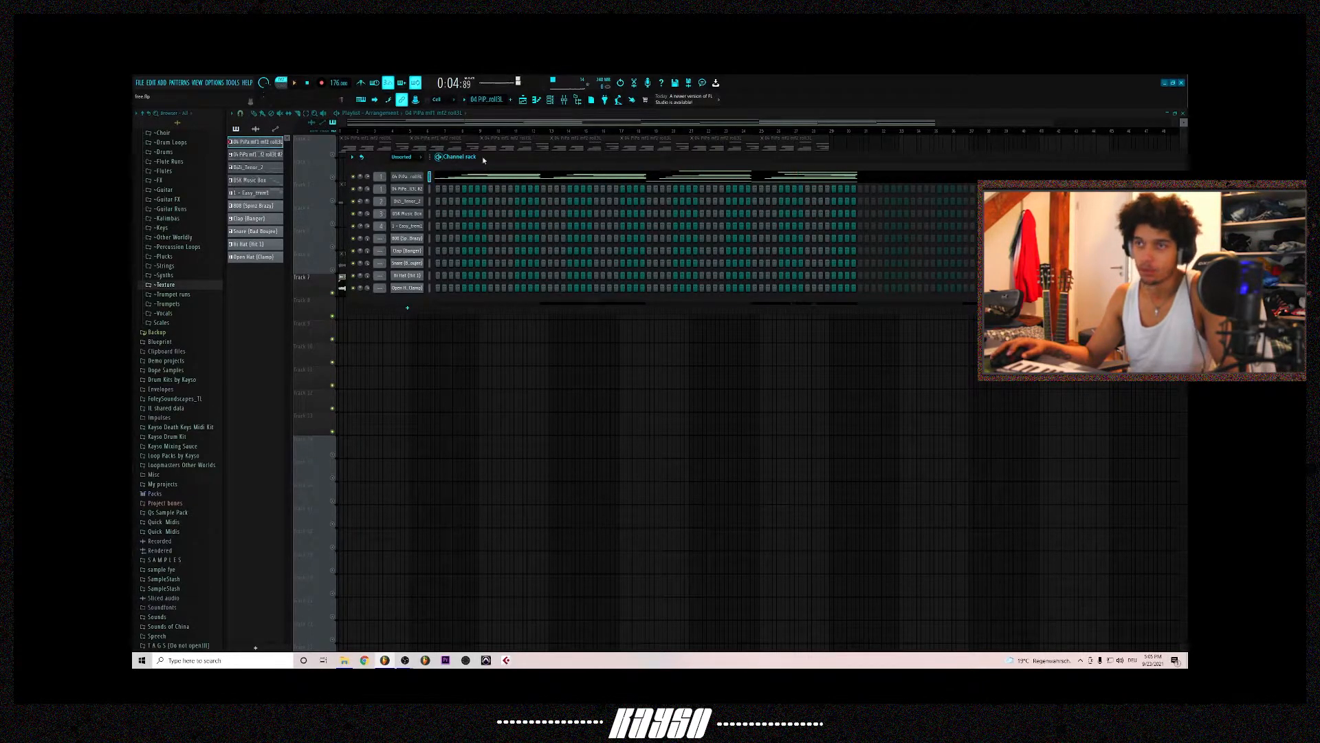
{"action": "left_click_drag", "start_coordinate": [440, 158], "coordinate": [492, 158]}
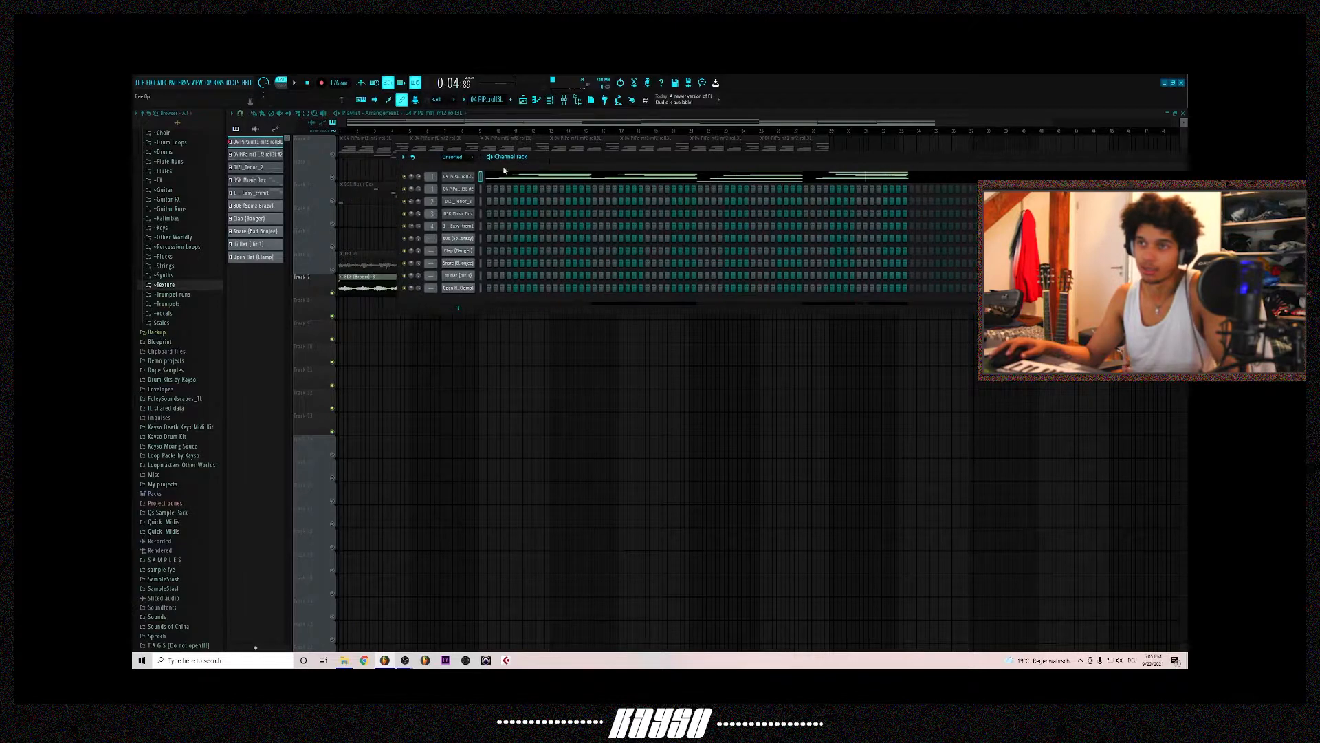
Step: Open the Chinee PiPa instrument on the first channel and view its list of presets
{"action": "left_click", "coordinate": [468, 177]}
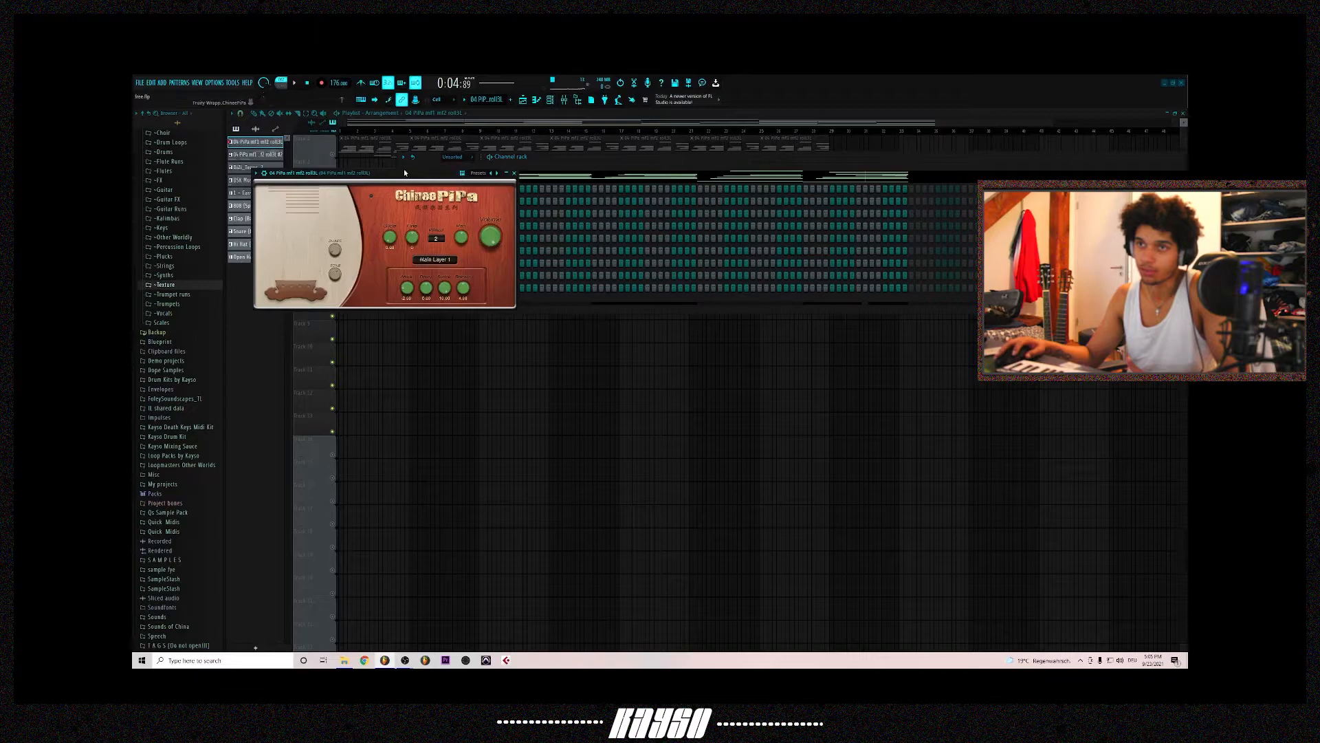
{"action": "left_click_drag", "start_coordinate": [398, 173], "coordinate": [525, 176]}
{"action": "left_click", "coordinate": [548, 201]}
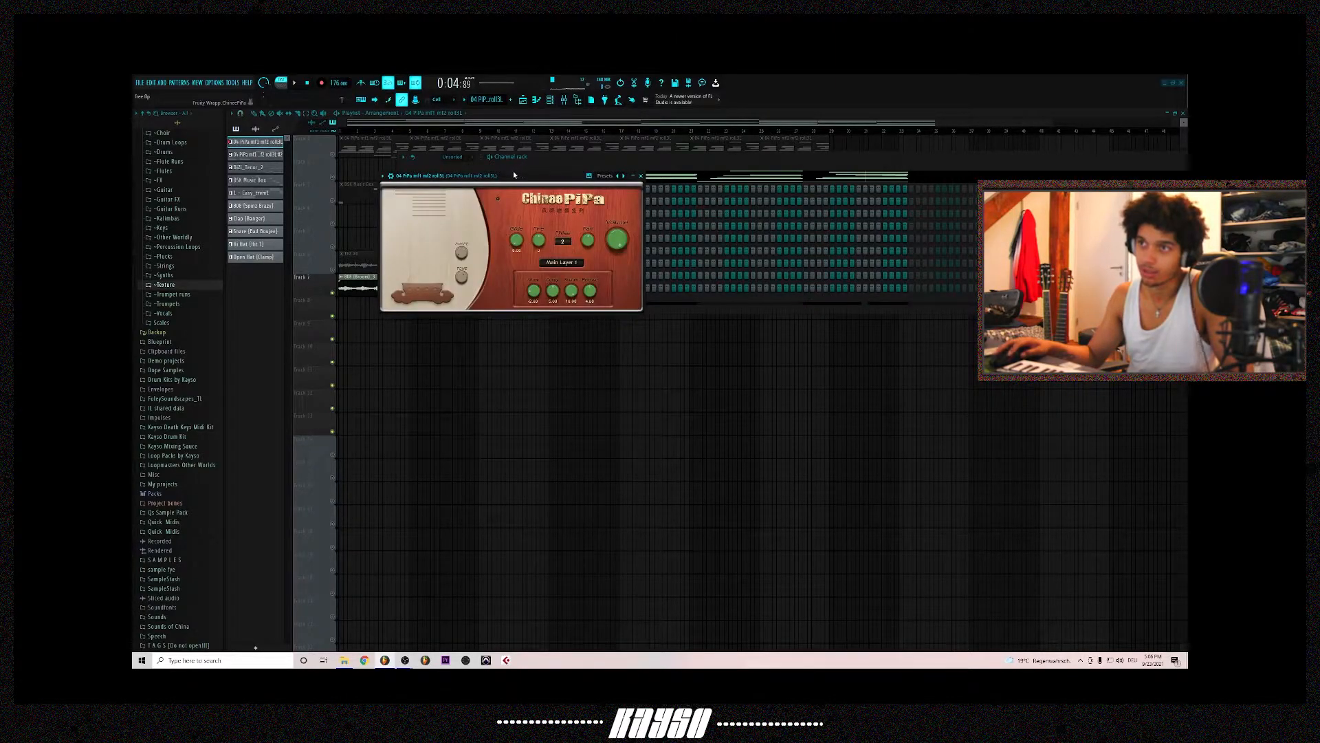
{"action": "left_click_drag", "start_coordinate": [513, 171], "coordinate": [545, 163]}
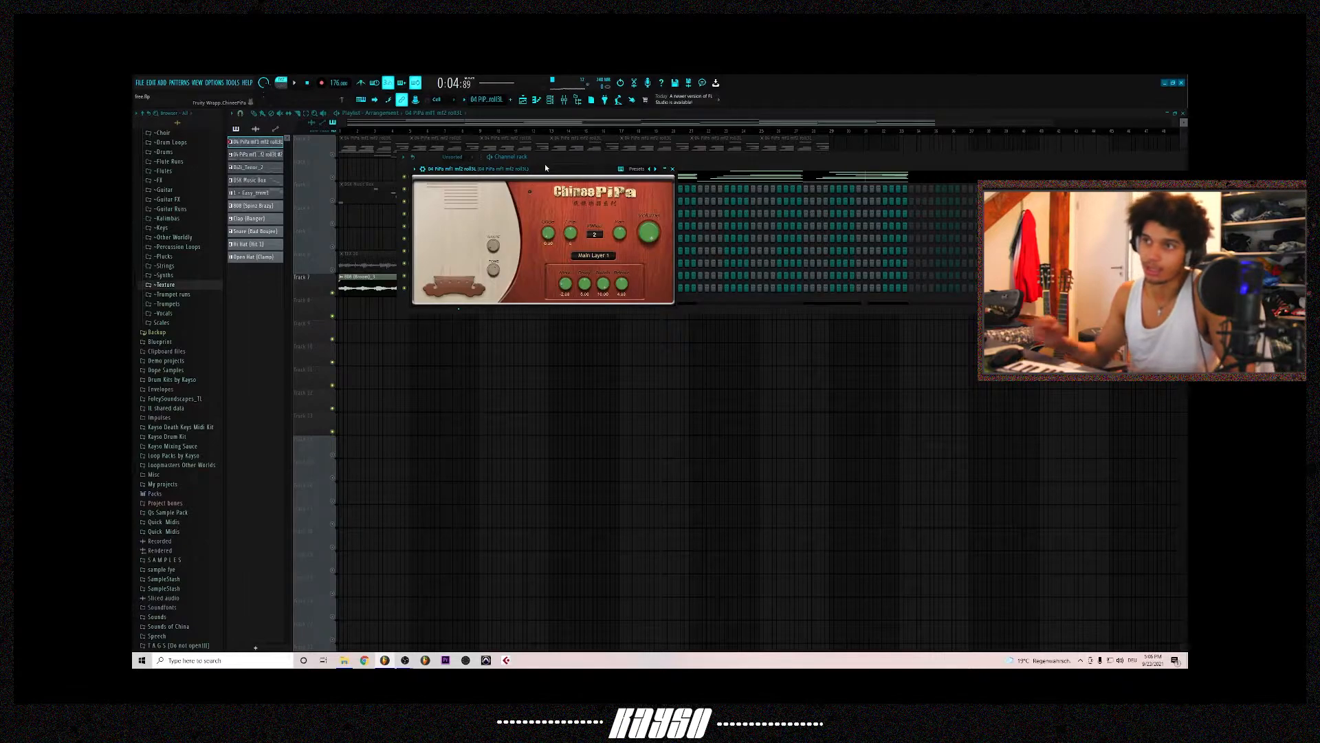
{"action": "right_click", "coordinate": [654, 170]}
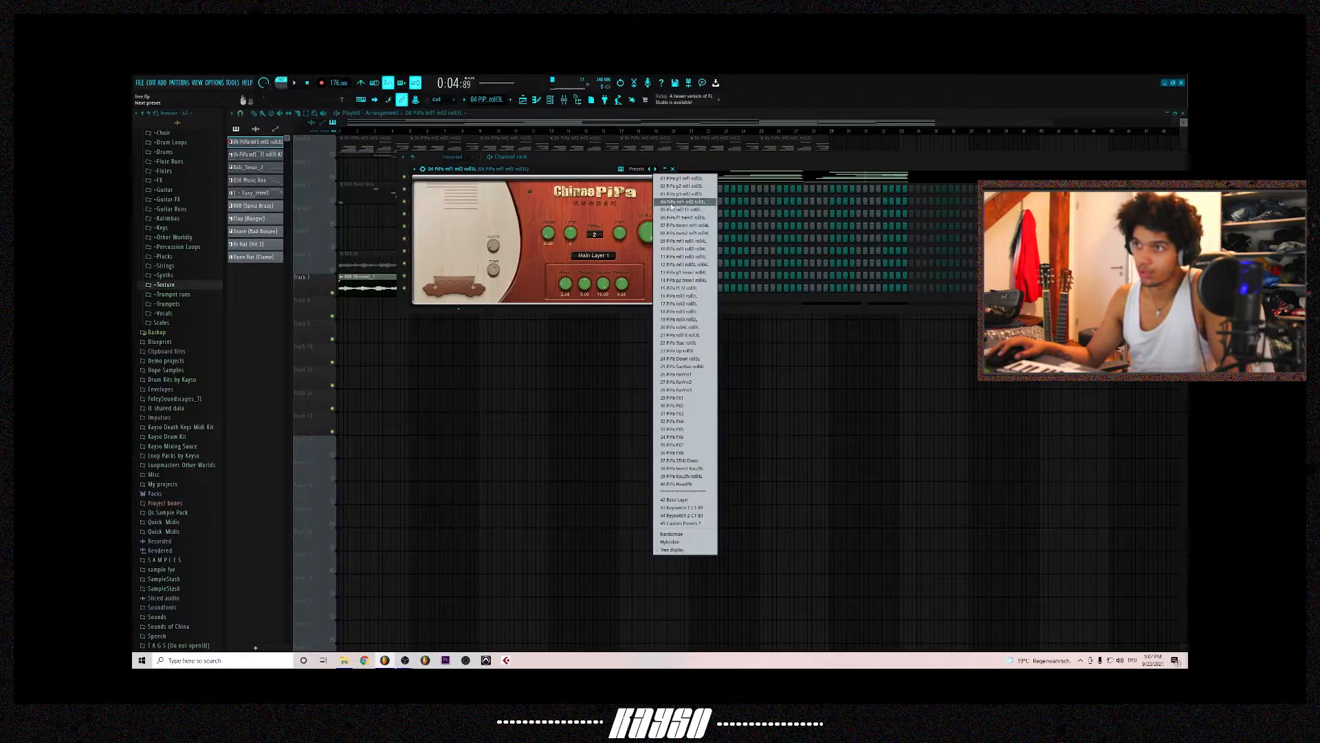
{"action": "left_click", "coordinate": [698, 167]}
Step: Open the first PiPa channel's notes in the piano roll and examine the chord pattern
{"action": "left_click", "coordinate": [525, 175]}
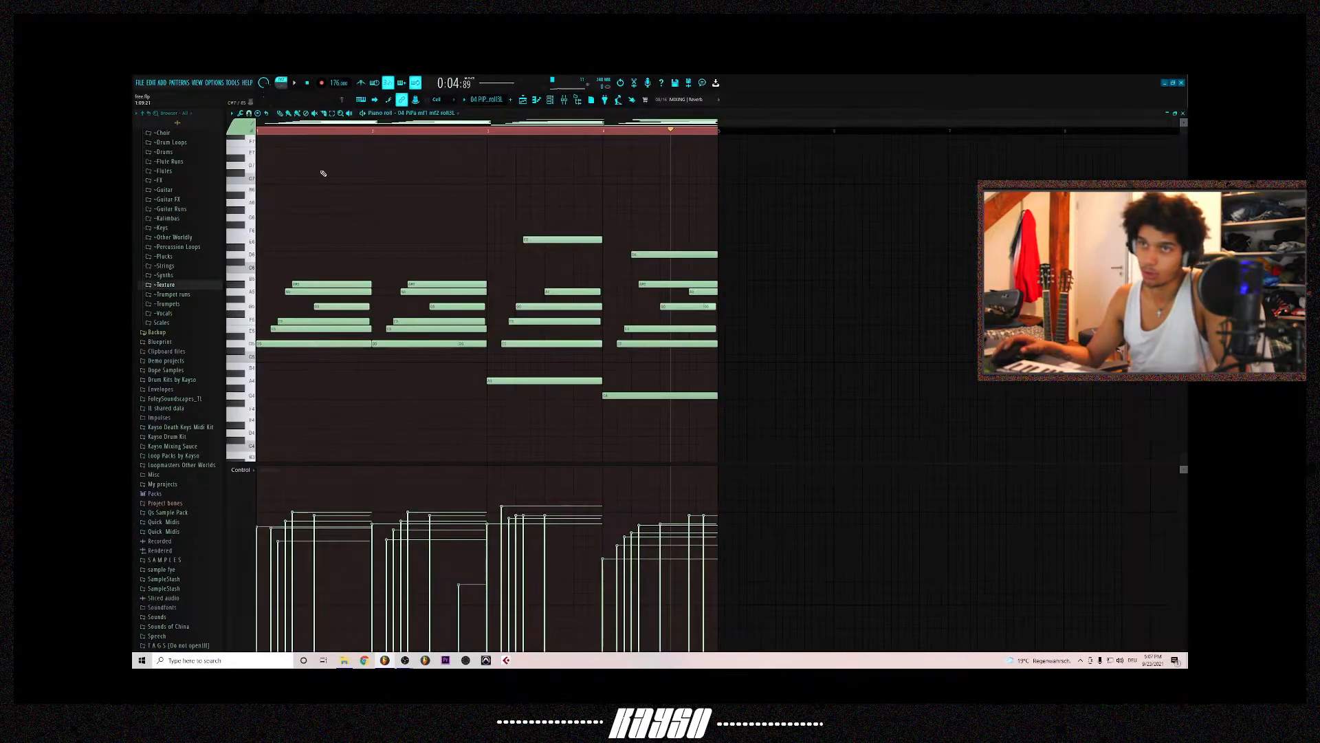
{"action": "scroll", "coordinate": [286, 128], "scroll_direction": "up", "scroll_amount": 3}
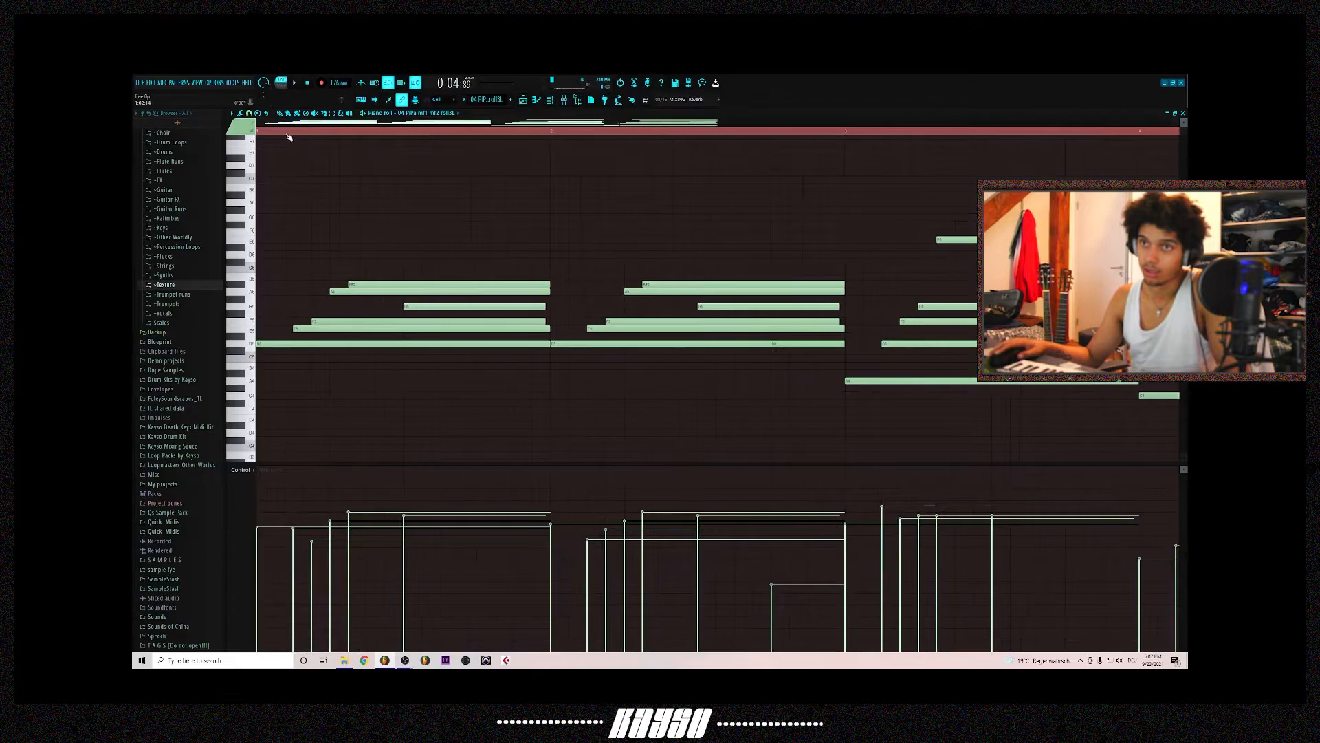
{"action": "scroll", "coordinate": [289, 137], "scroll_direction": "down", "scroll_amount": 3}
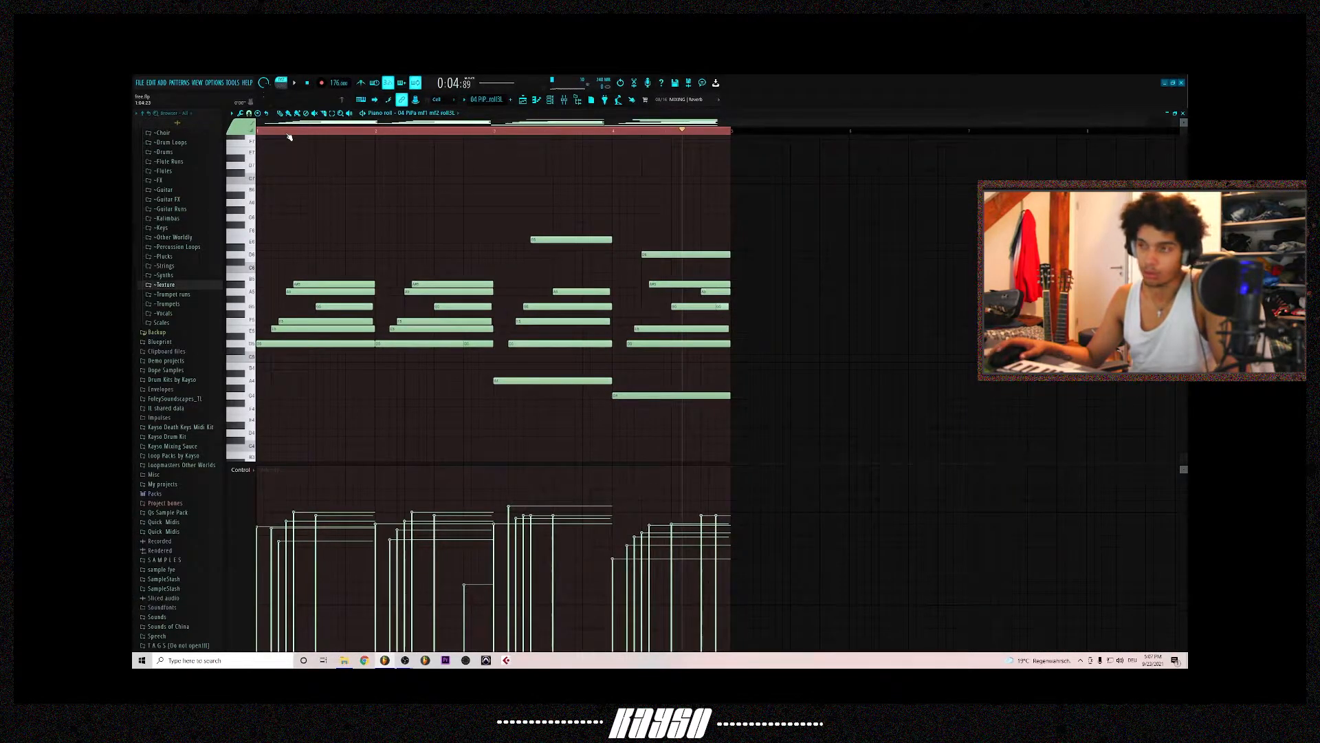
{"action": "scroll", "coordinate": [280, 131], "scroll_direction": "up", "scroll_amount": 4}
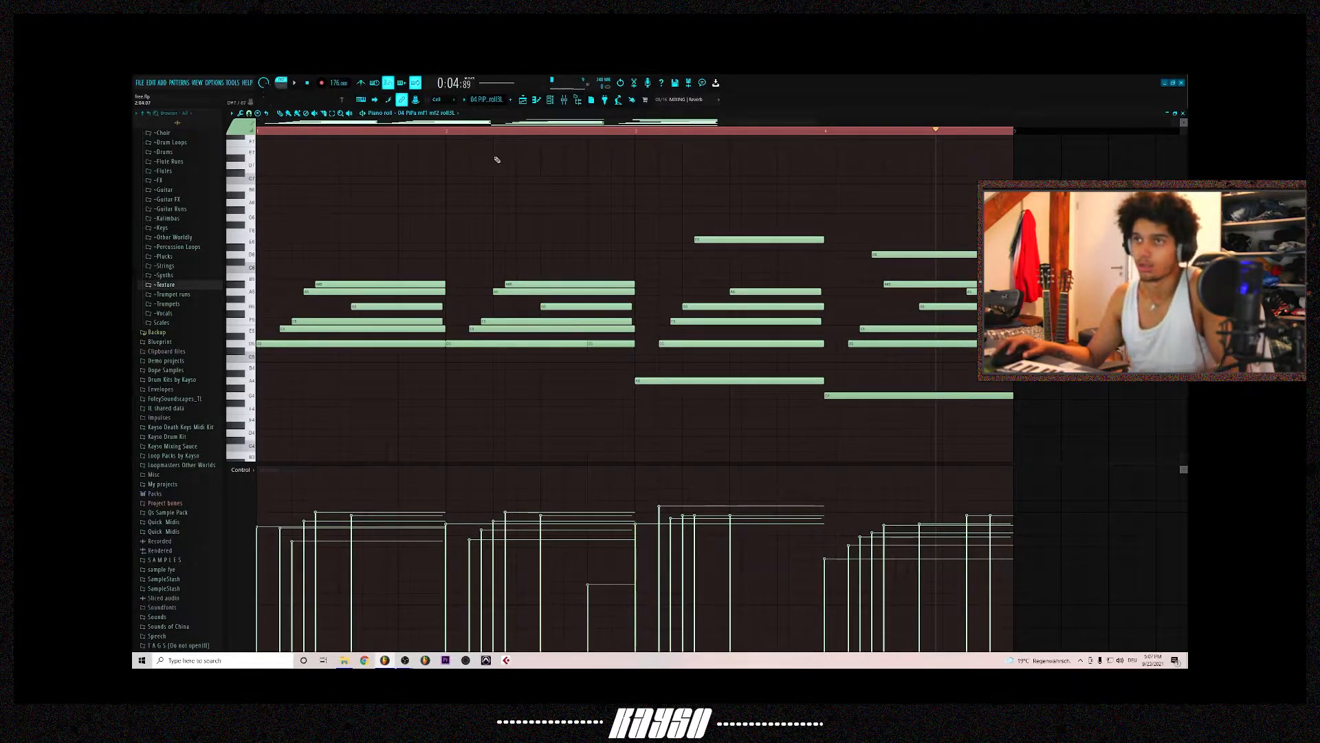
Step: View the second PiPa channel's instrument and open its melody notes in the piano roll
{"action": "left_click", "coordinate": [551, 101]}
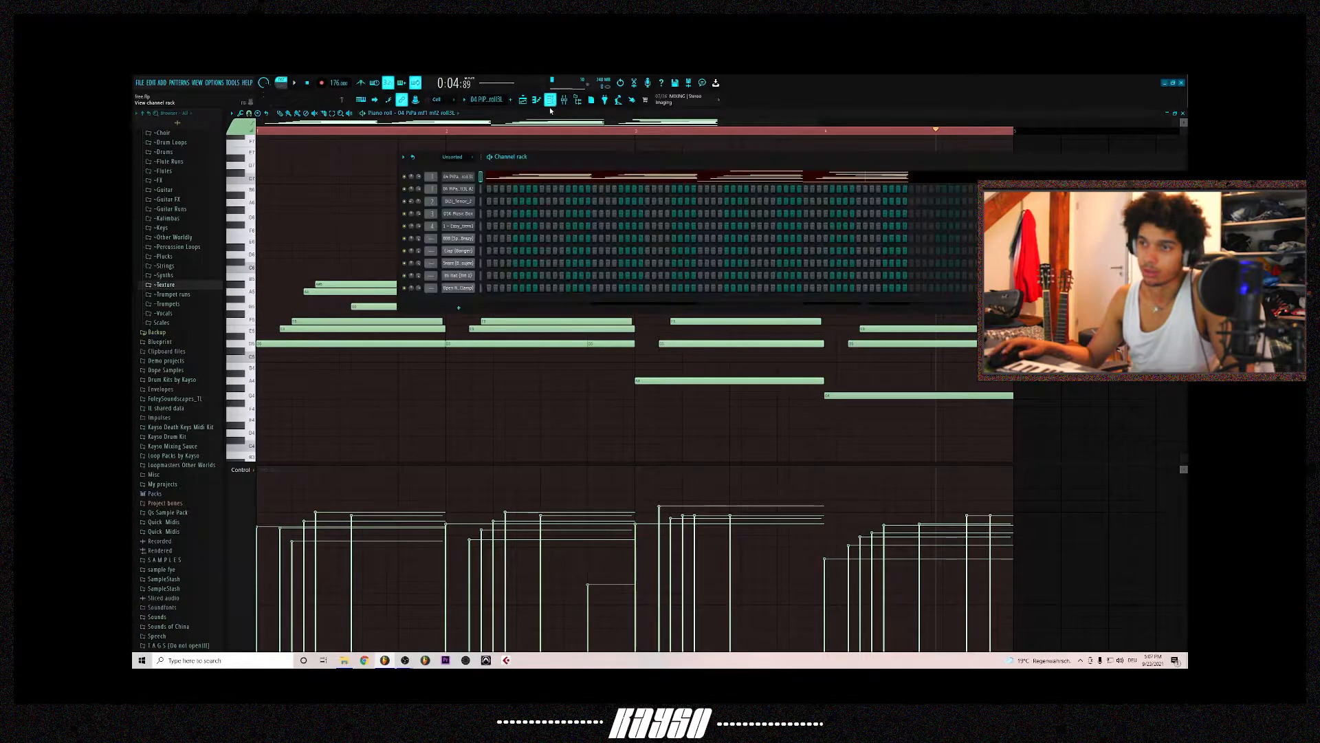
{"action": "scroll", "coordinate": [487, 99], "scroll_direction": "down", "scroll_amount": 1}
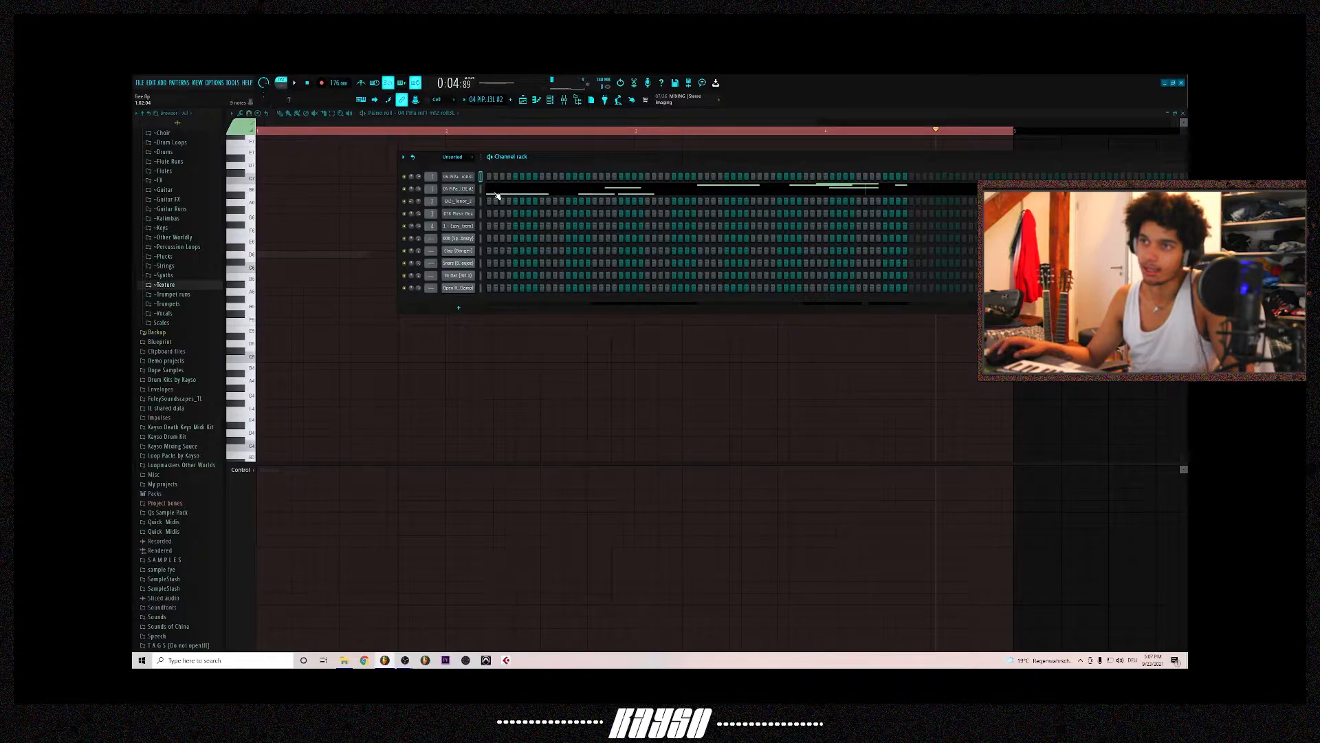
{"action": "left_click", "coordinate": [468, 190]}
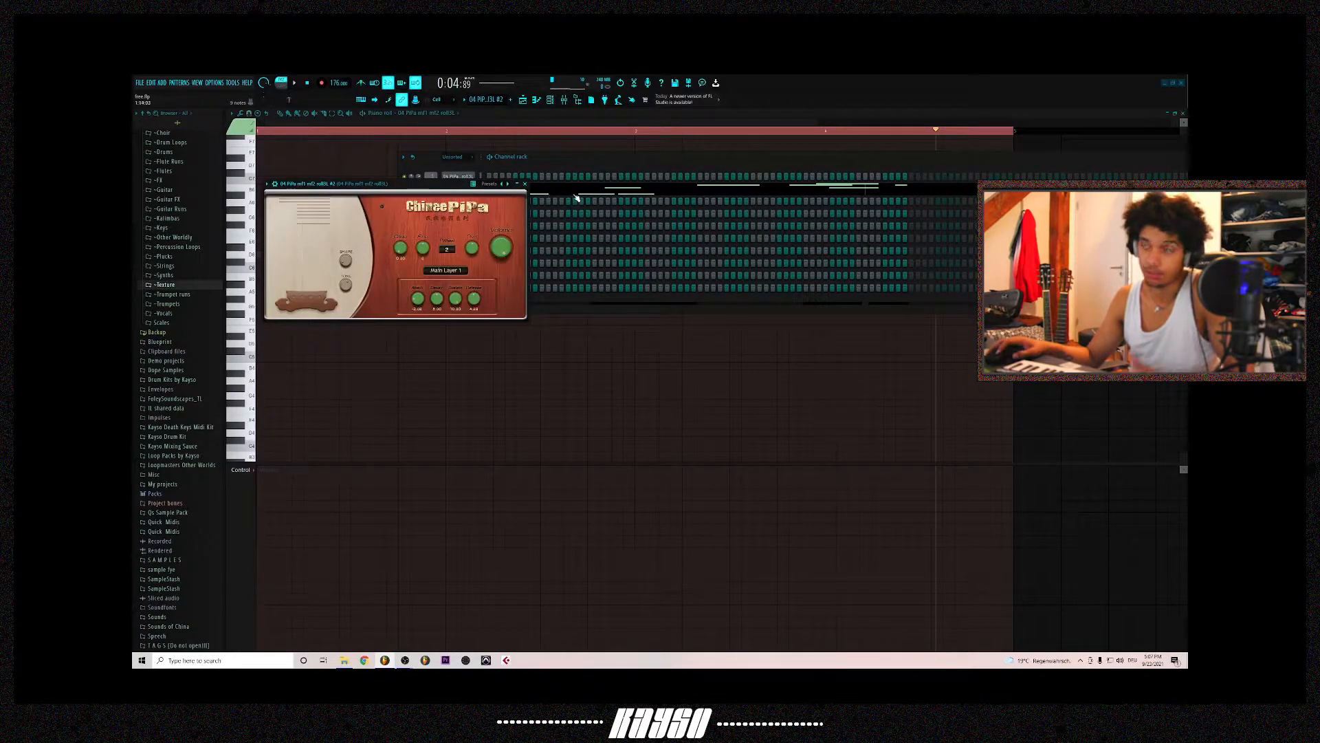
{"action": "left_click", "coordinate": [566, 194]}
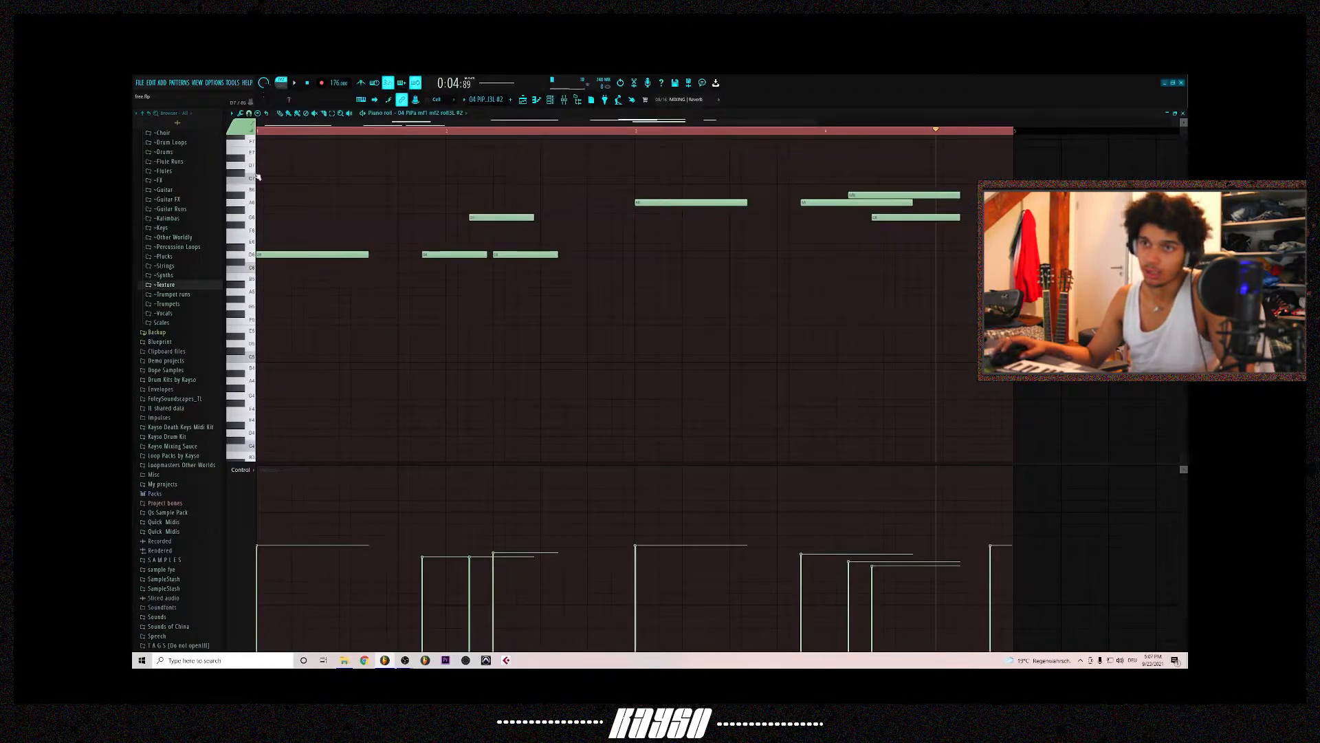
{"action": "scroll", "coordinate": [294, 215], "scroll_direction": "up", "scroll_amount": 1}
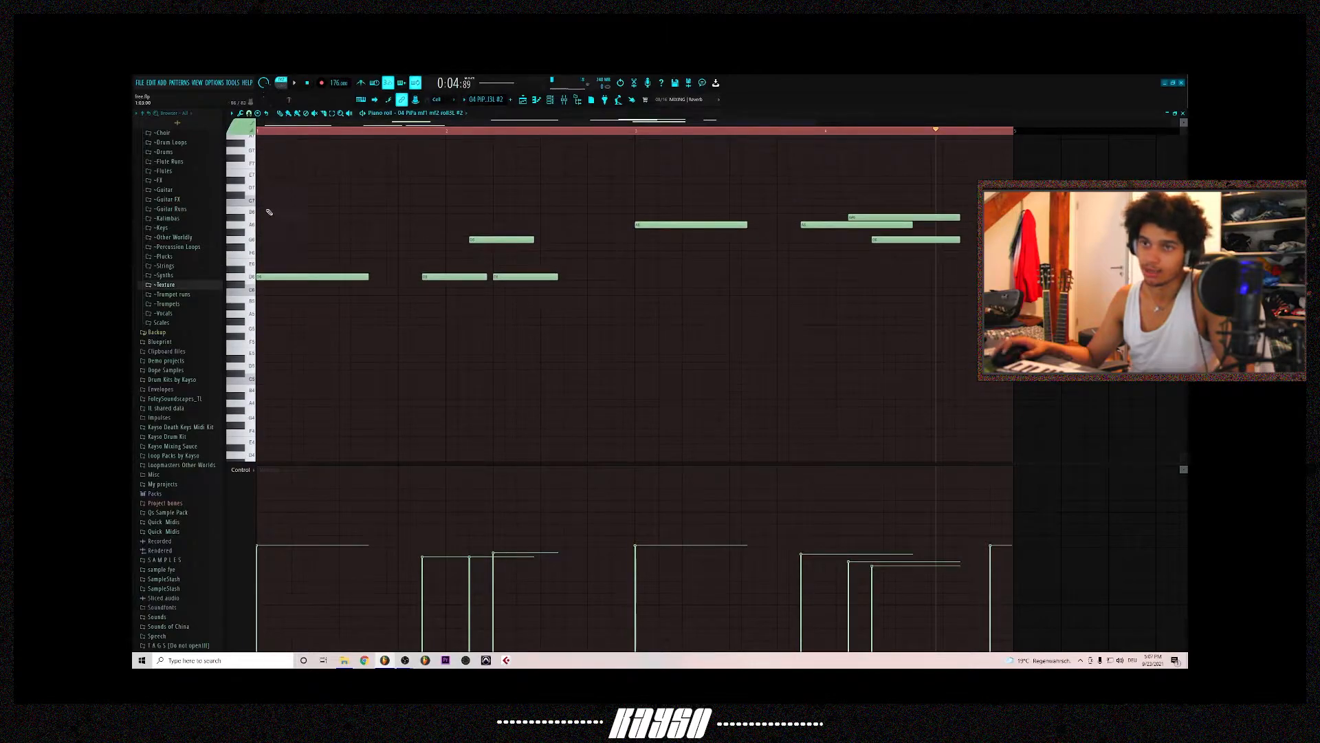
Step: Play the second PiPa melody to audition it, and stop playback
{"action": "left_click", "coordinate": [295, 83]}
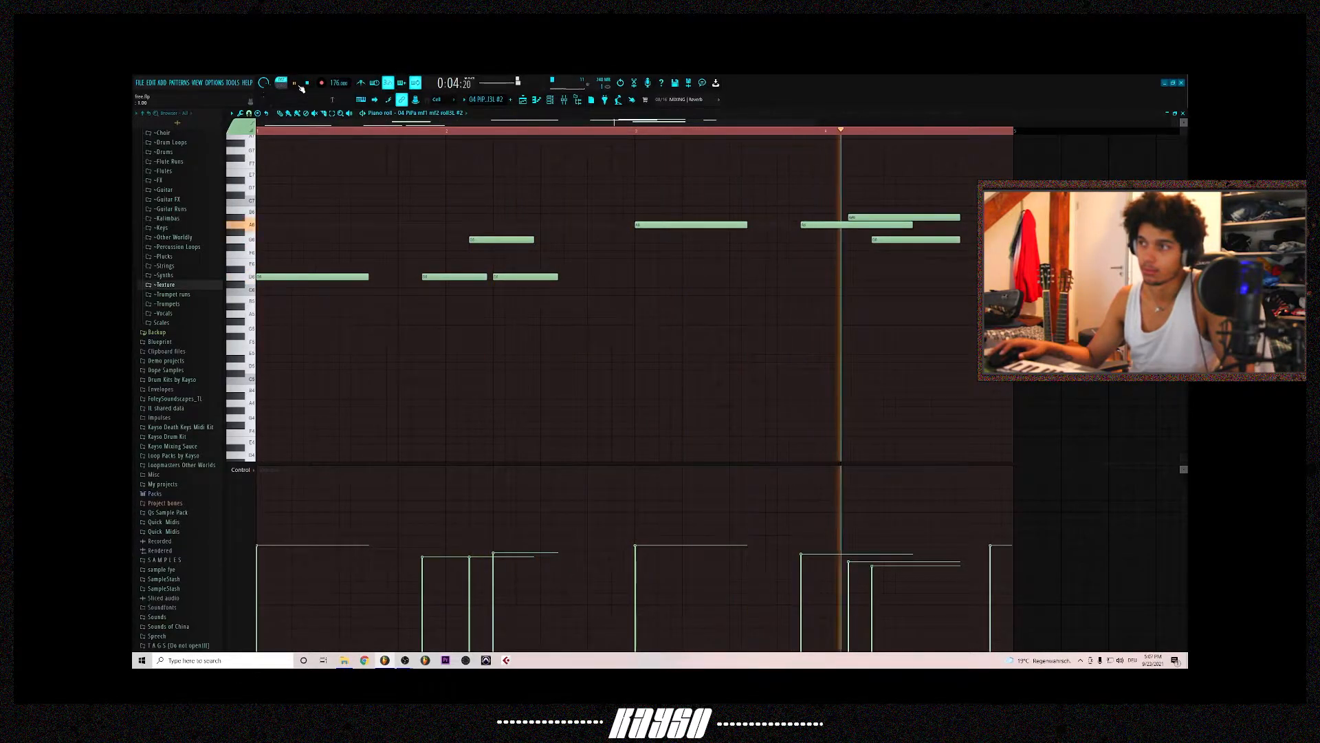
{"action": "left_click", "coordinate": [298, 85]}
{"action": "left_click", "coordinate": [307, 83]}
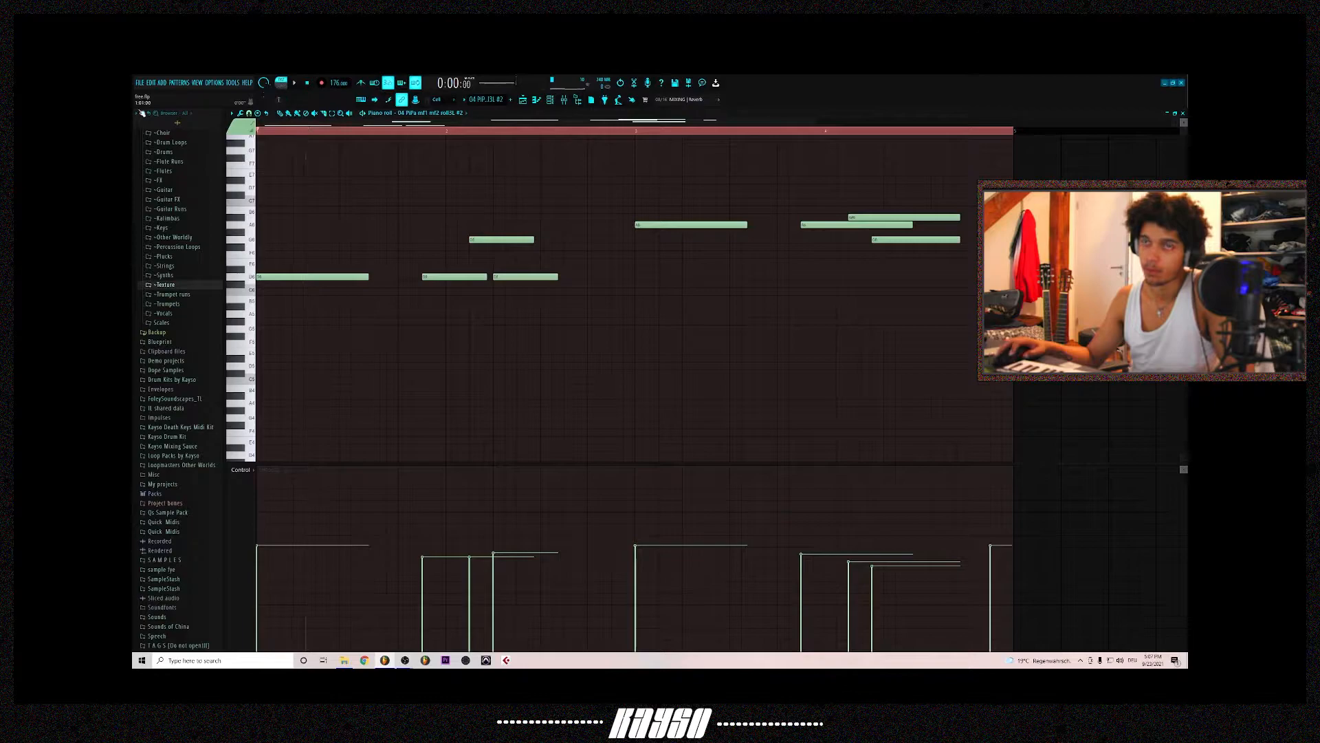
Step: Select the DIZI_Tenor_2 channel in the channel rack, audition its pattern, and return playback to the start
{"action": "left_click", "coordinate": [552, 102]}
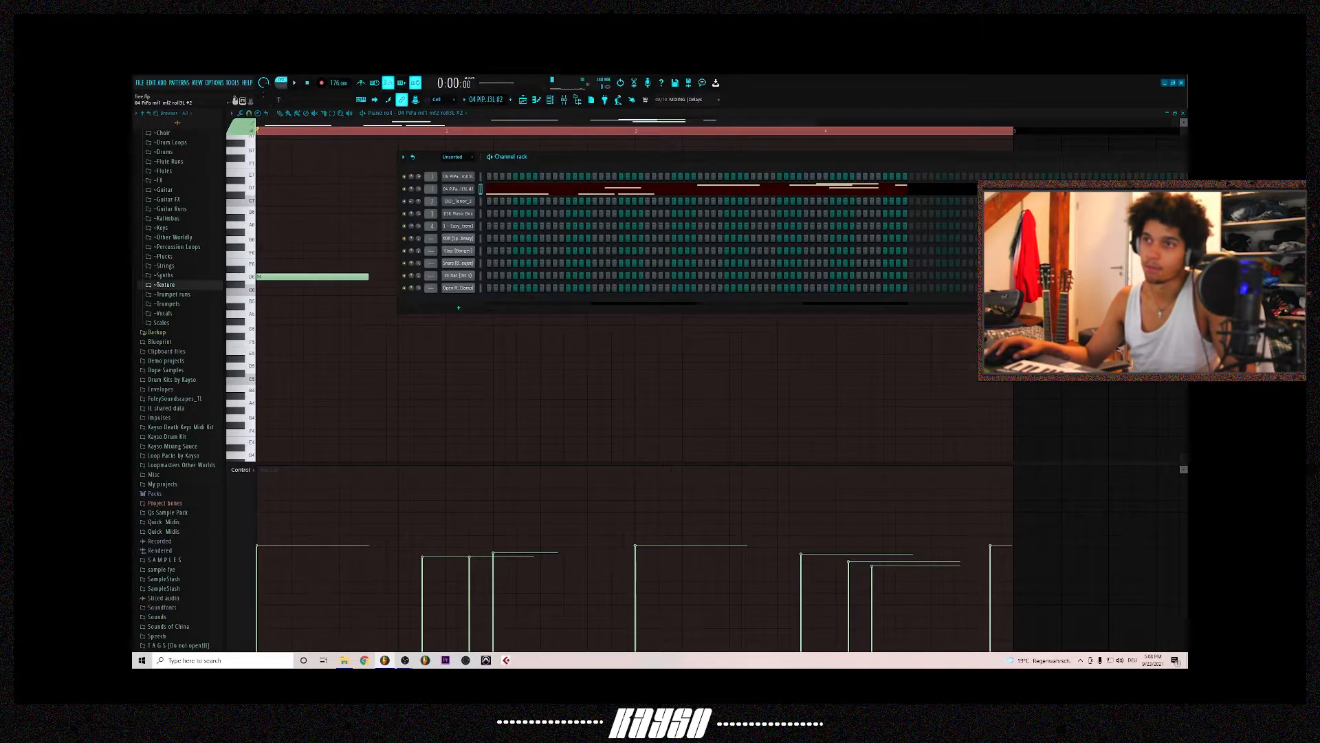
{"action": "left_click", "coordinate": [471, 202]}
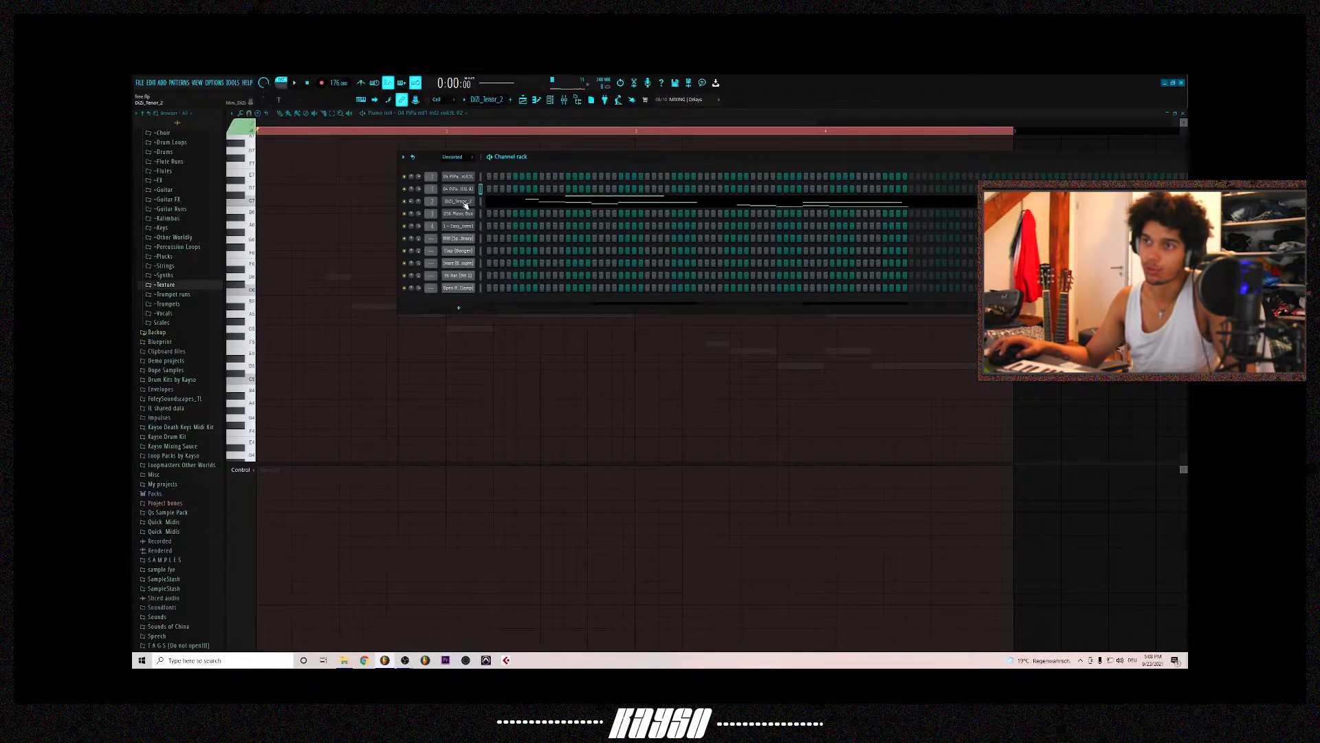
{"action": "left_click_drag", "start_coordinate": [495, 161], "coordinate": [460, 153]}
{"action": "key", "text": "space"}
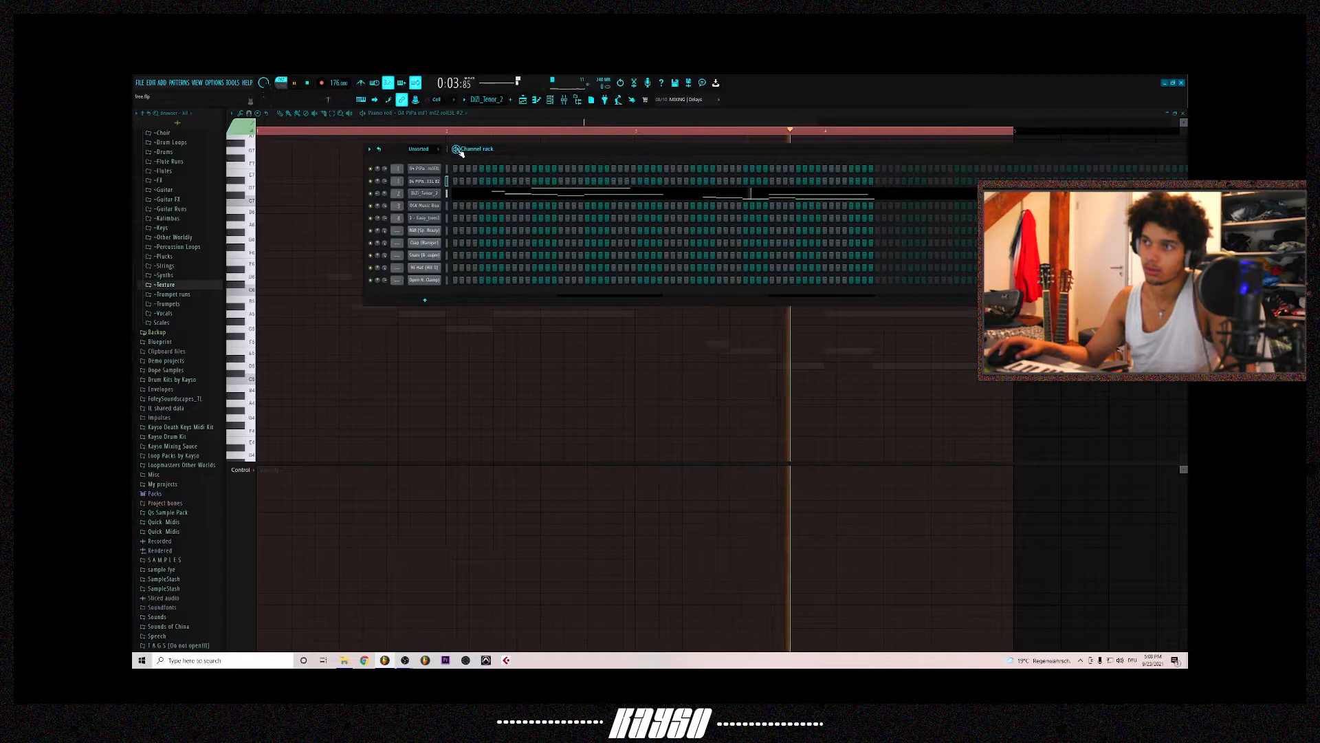
{"action": "key", "text": "space"}
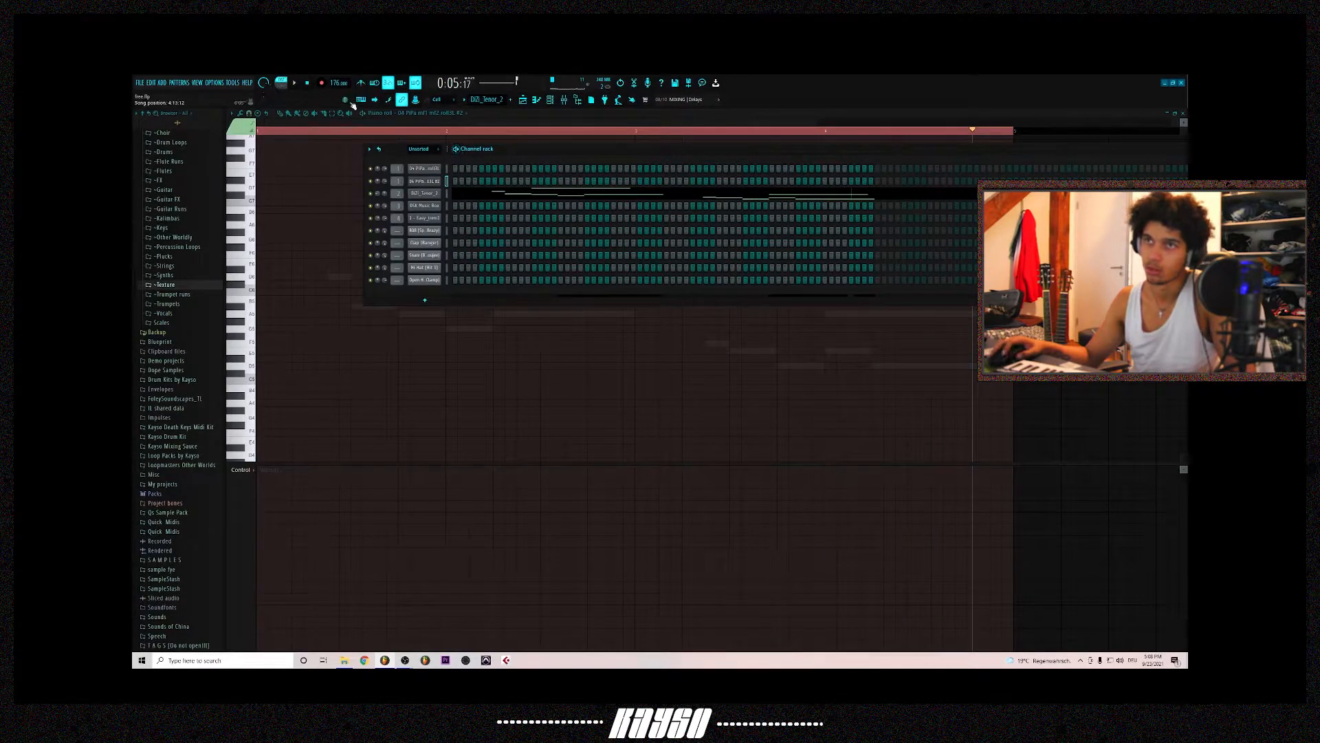
{"action": "left_click", "coordinate": [281, 131]}
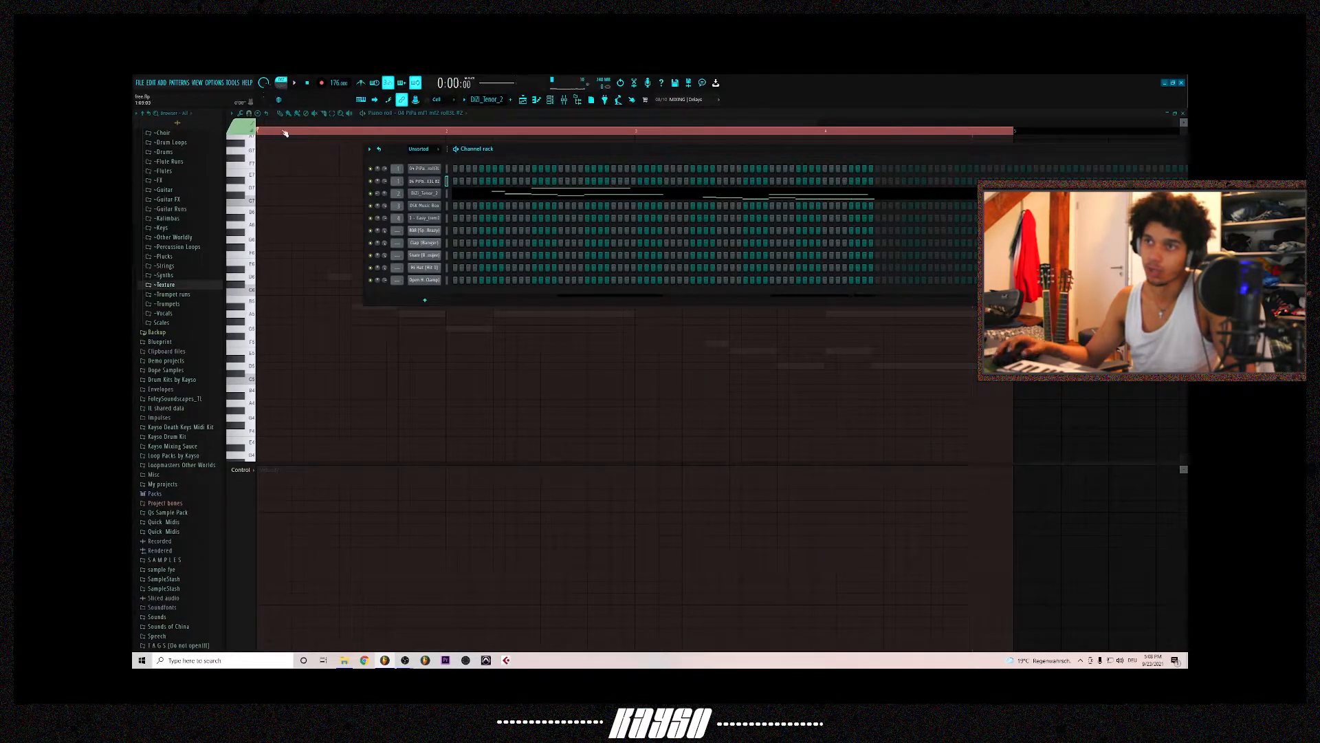
Step: Open the DIZI_Tenor_2 instrument to view its preset list, and show the channel's notes in the piano roll
{"action": "left_click", "coordinate": [433, 195]}
{"action": "left_click_drag", "start_coordinate": [415, 201], "coordinate": [525, 176]}
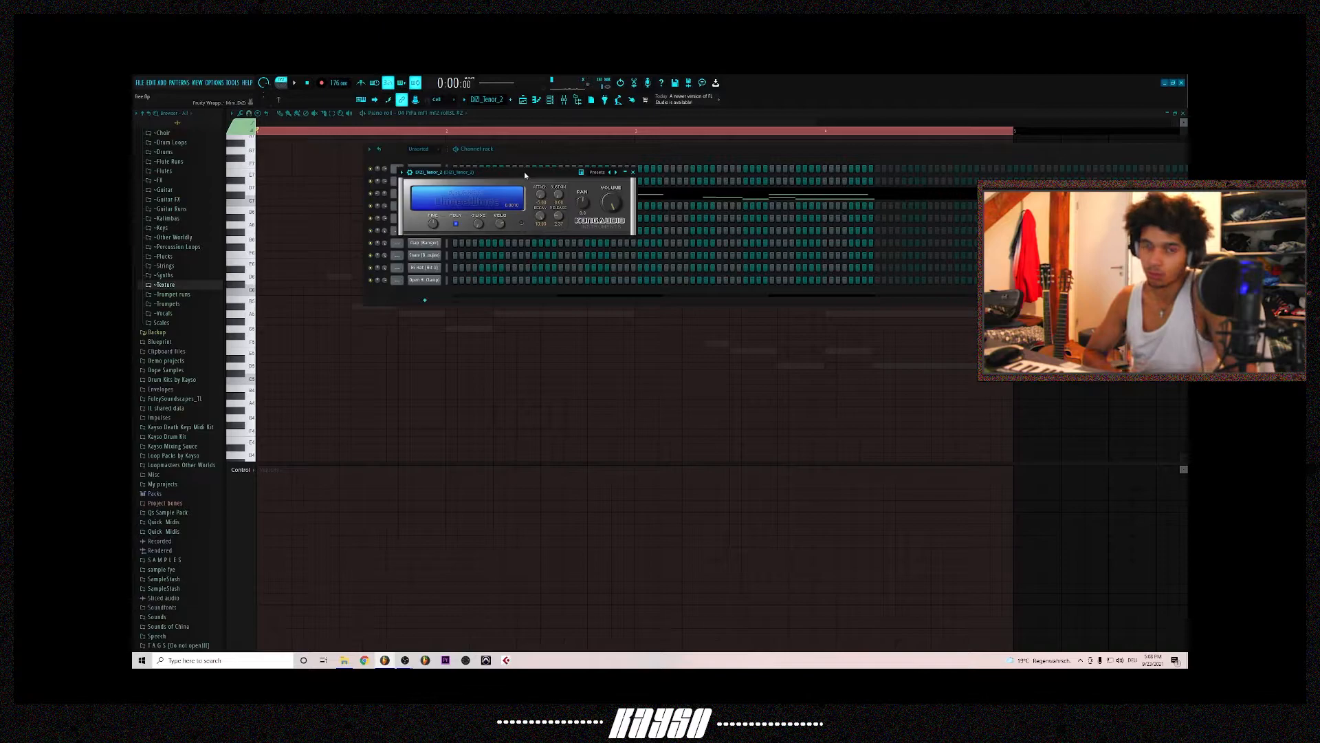
{"action": "right_click", "coordinate": [610, 173]}
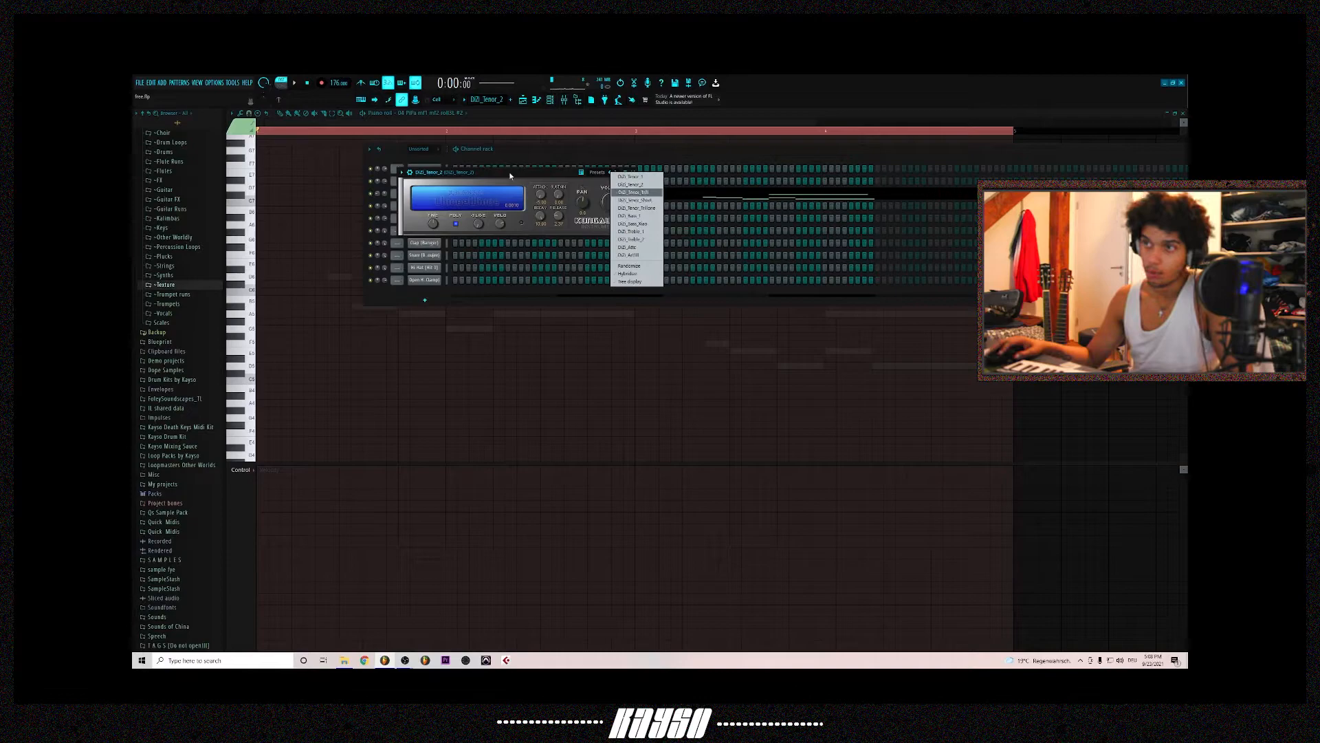
{"action": "left_click", "coordinate": [635, 201]}
{"action": "left_click_drag", "start_coordinate": [506, 171], "coordinate": [605, 176]}
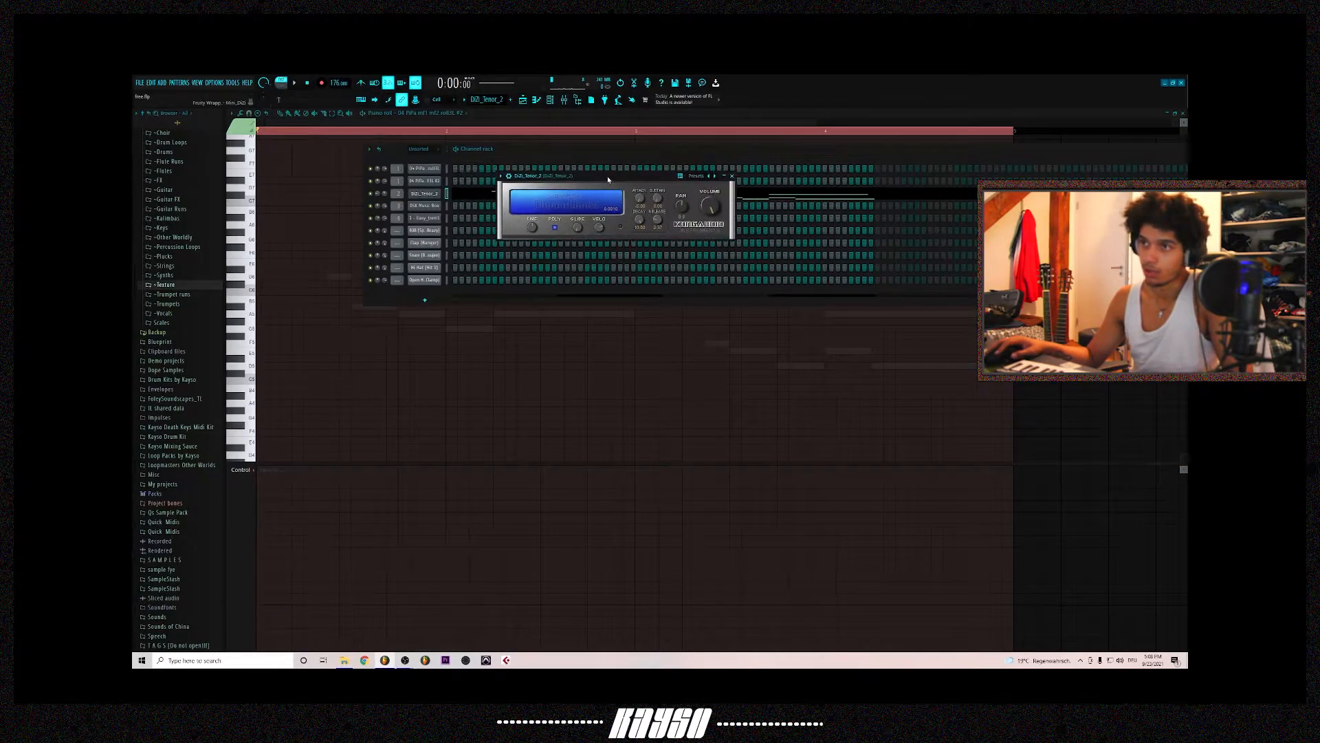
{"action": "left_click", "coordinate": [472, 200]}
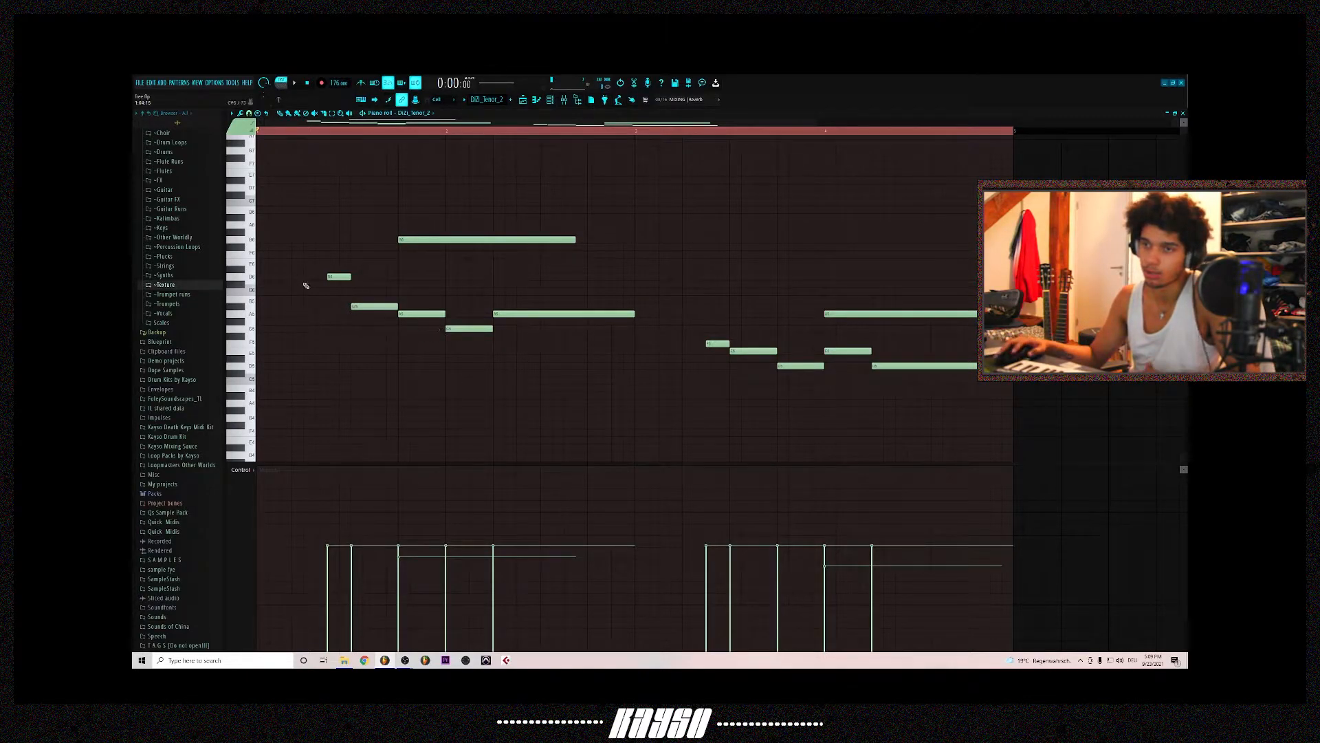
Step: Select the DSK Music Box channel in the channel rack and open its instrument window
{"action": "left_click", "coordinate": [560, 101]}
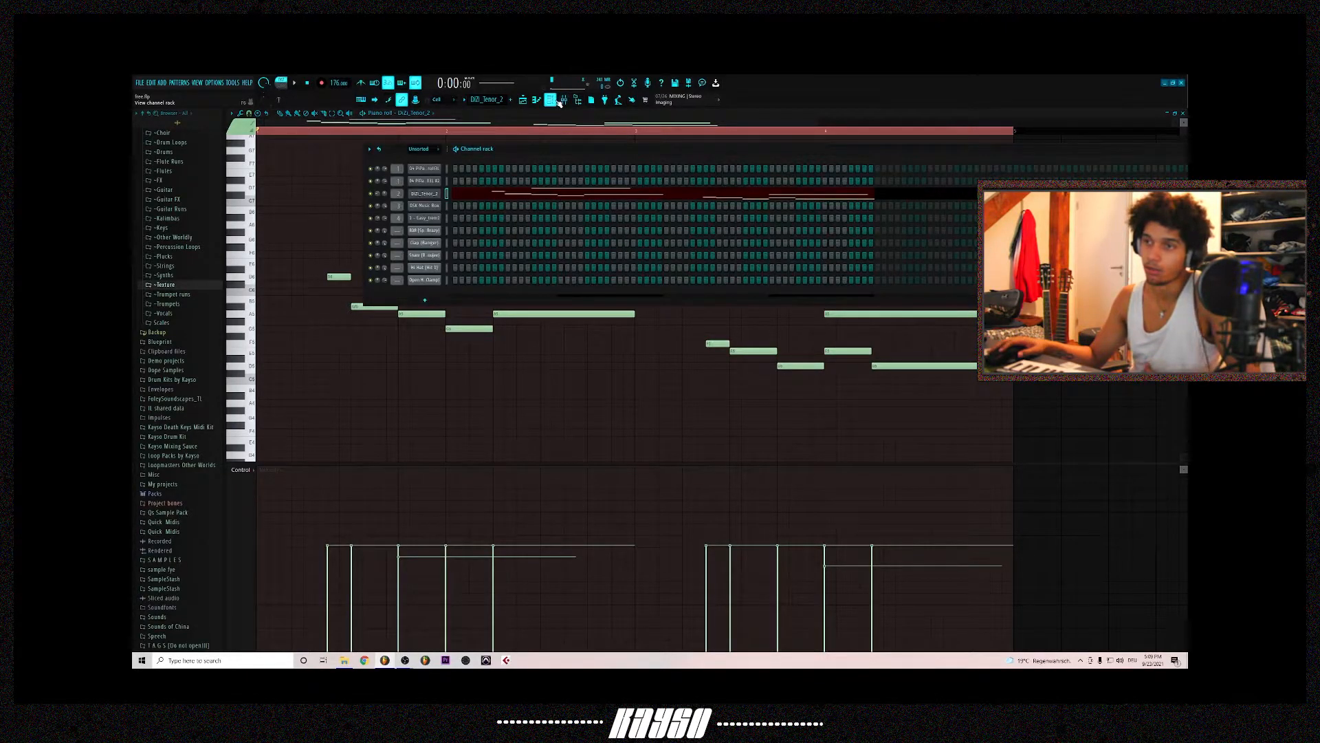
{"action": "left_click", "coordinate": [438, 206]}
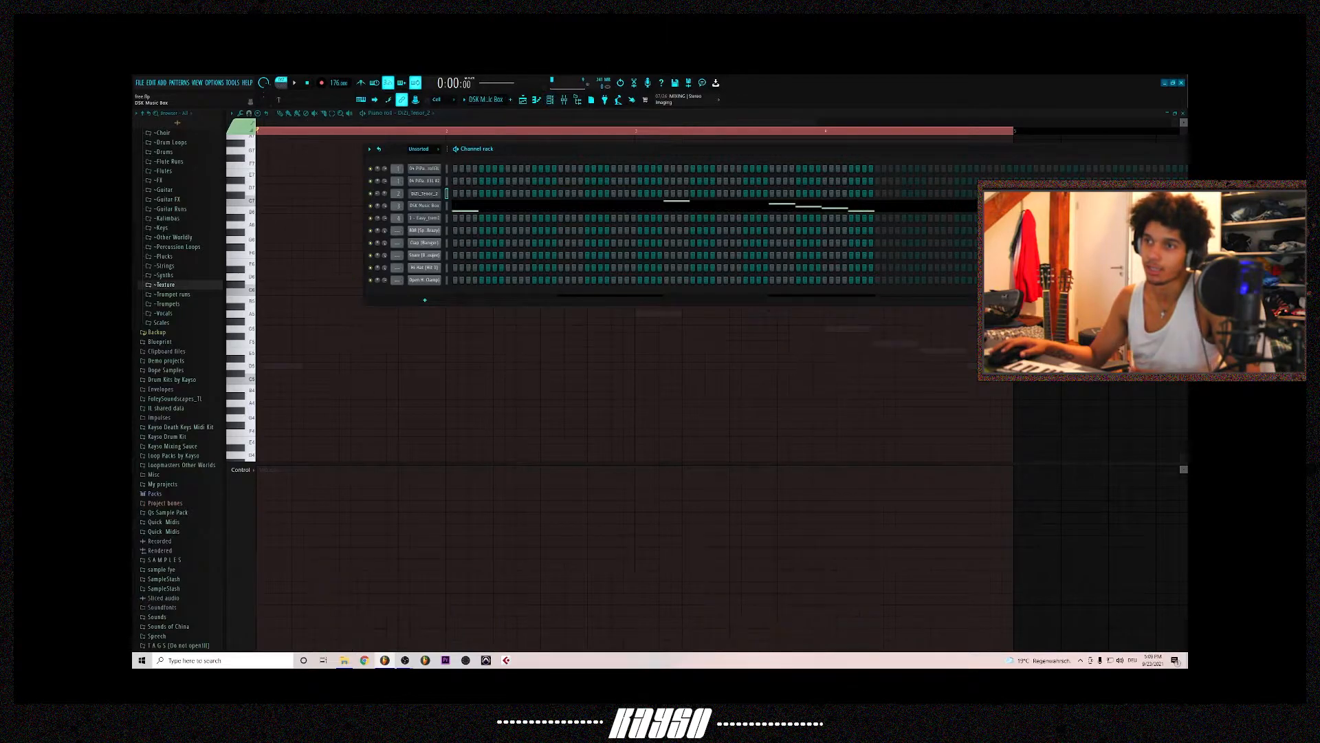
{"action": "left_click", "coordinate": [439, 206]}
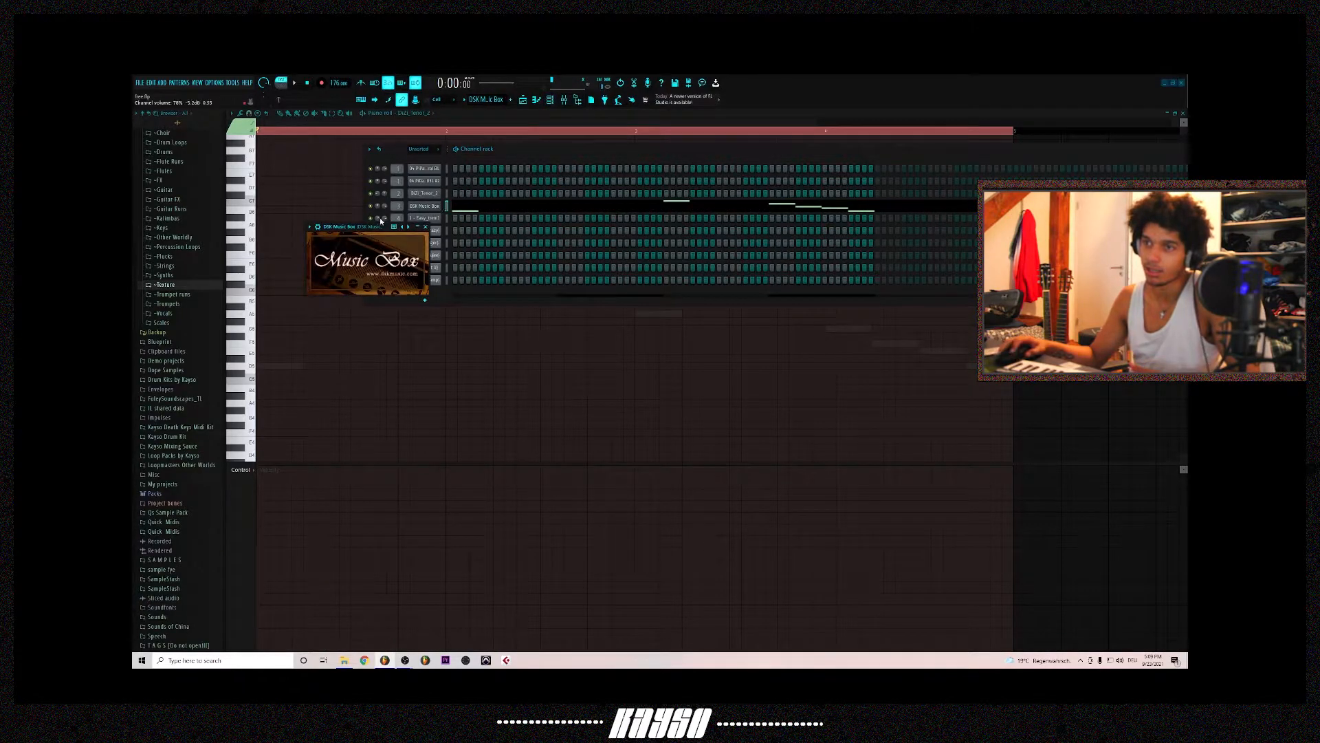
Step: Show the DSK Music Box channel's notes in the piano roll, play the pattern to audition it, and stop playback
{"action": "left_click_drag", "start_coordinate": [344, 228], "coordinate": [473, 195]}
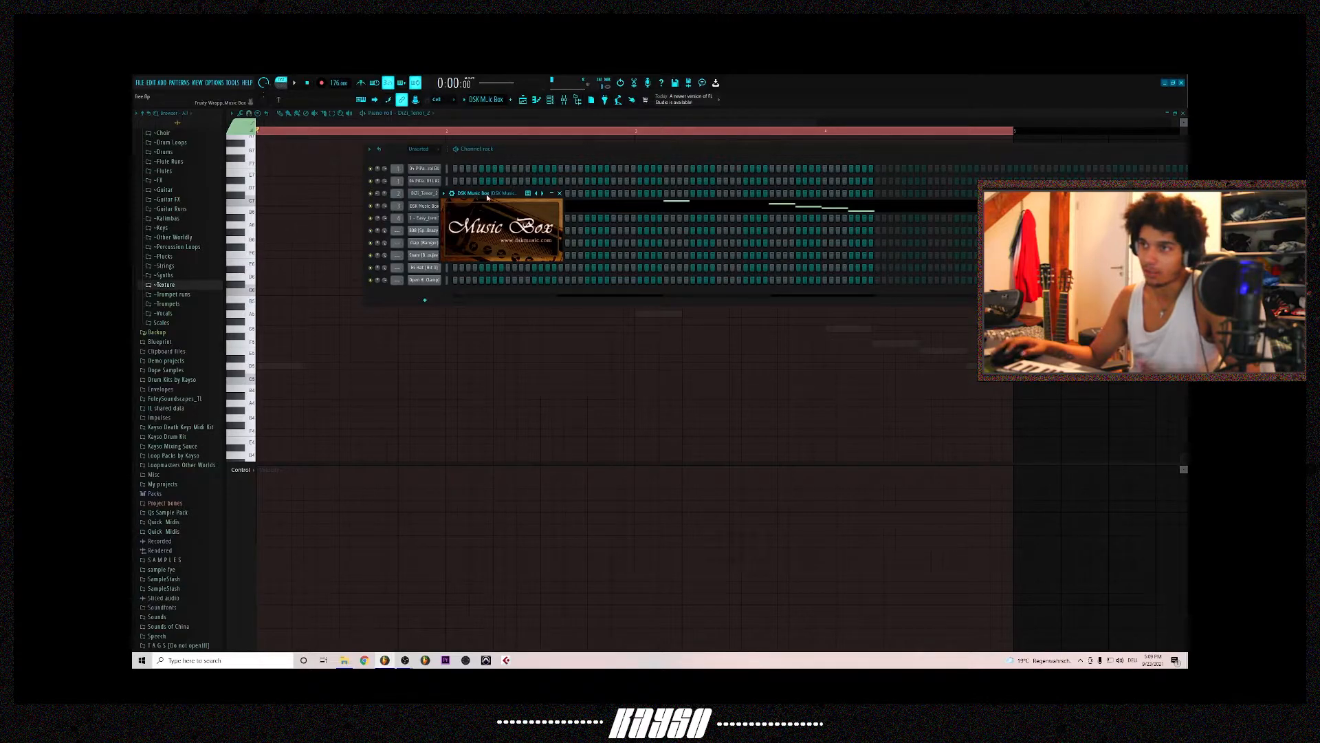
{"action": "left_click", "coordinate": [616, 205]}
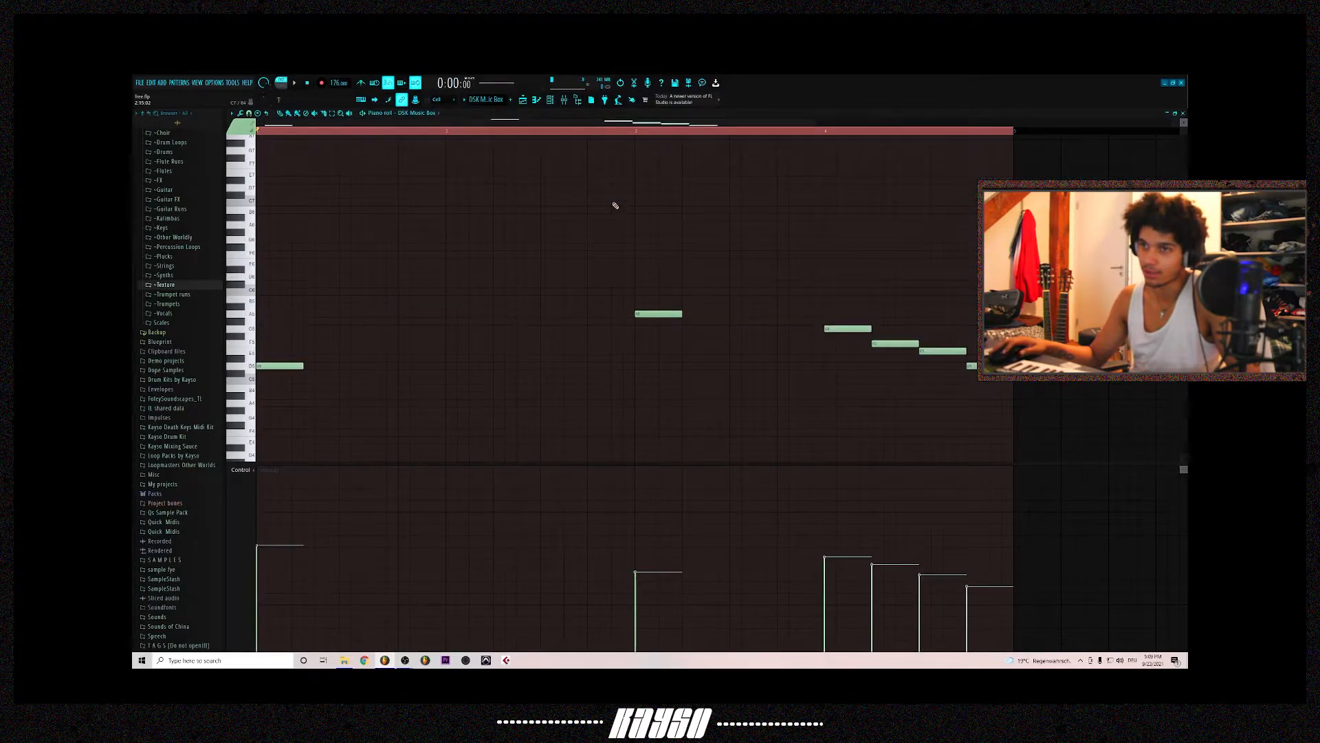
{"action": "left_click", "coordinate": [296, 84]}
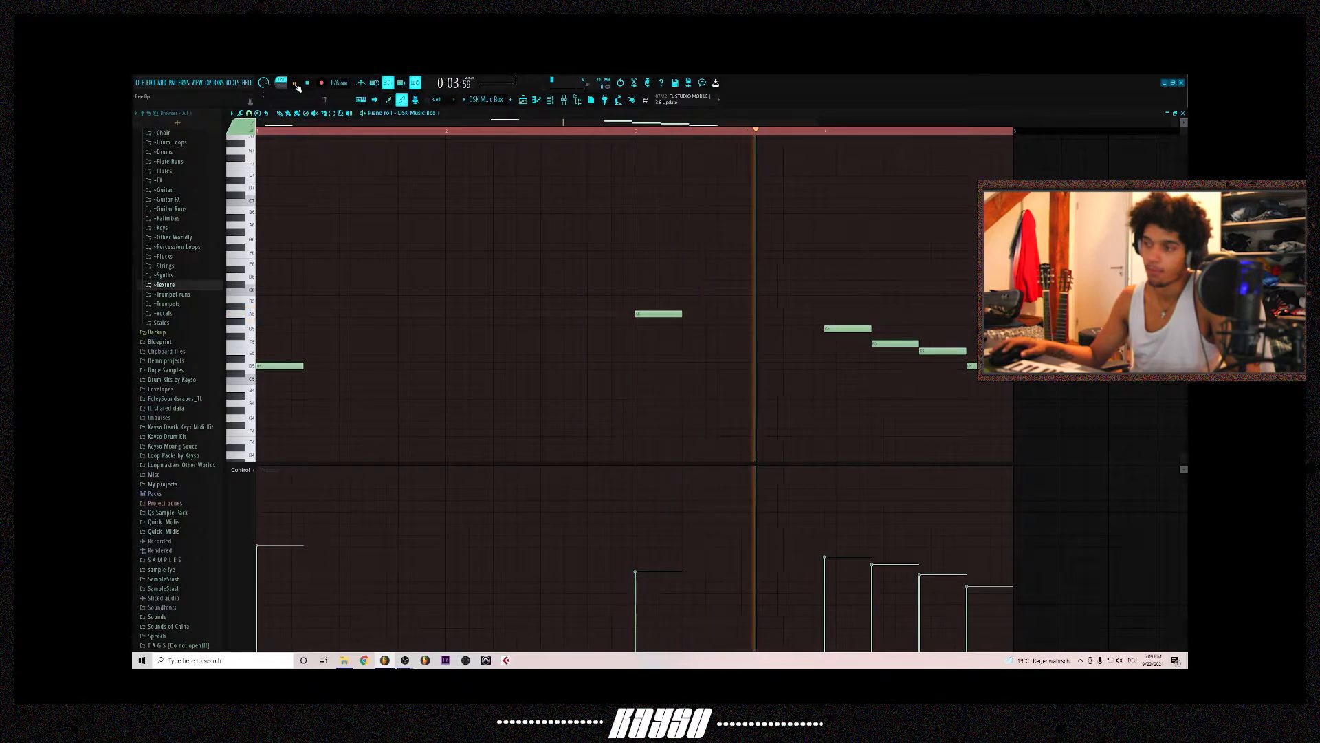
{"action": "left_click", "coordinate": [296, 84]}
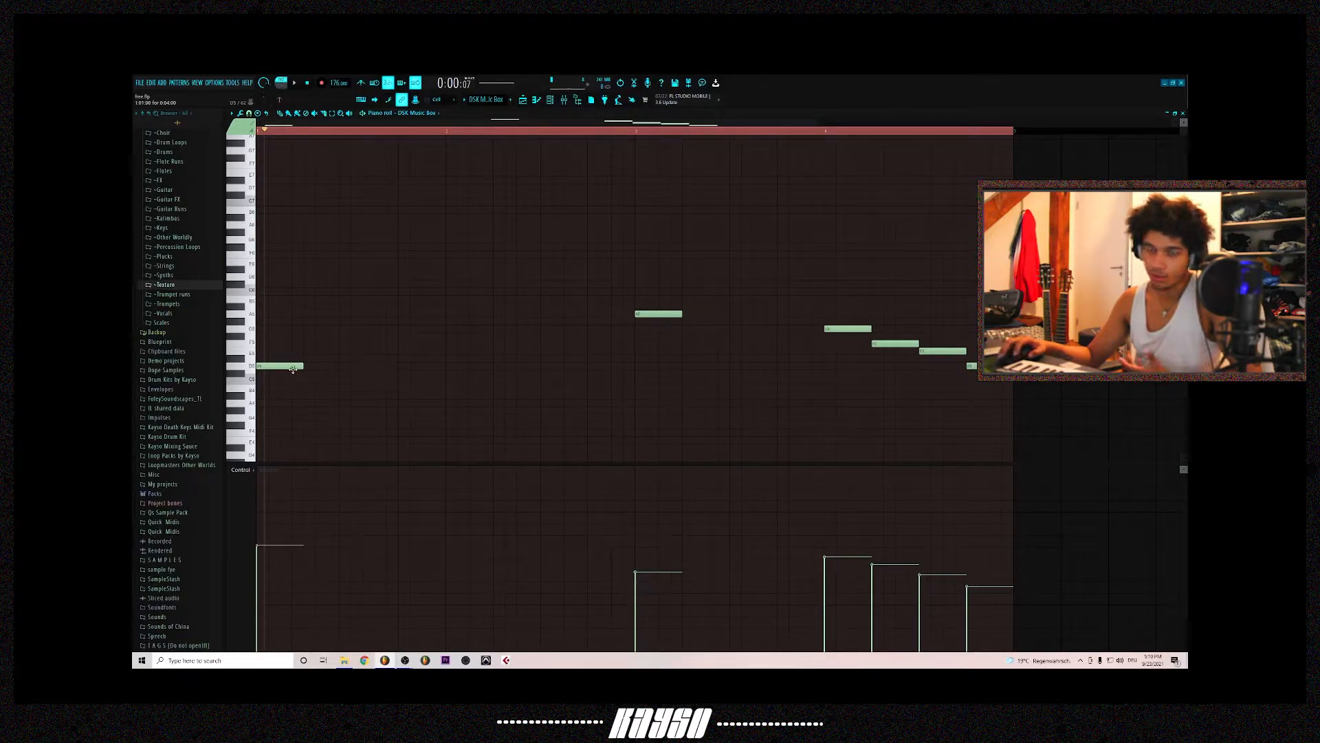
Step: Return to the channel rack, switch to the Easy_trem1 pattern, play it to audition it, and stop playback
{"action": "left_click", "coordinate": [551, 99]}
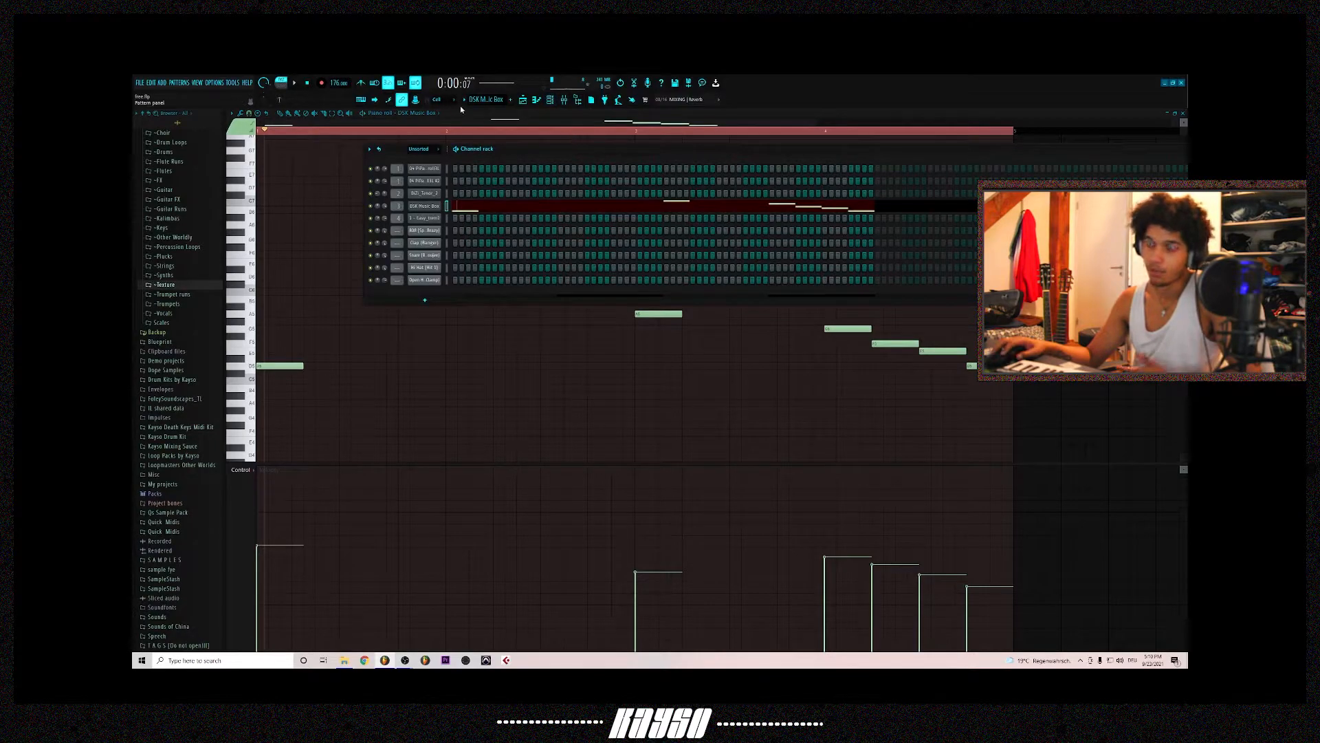
{"action": "scroll", "coordinate": [482, 101], "scroll_direction": "down", "scroll_amount": 1}
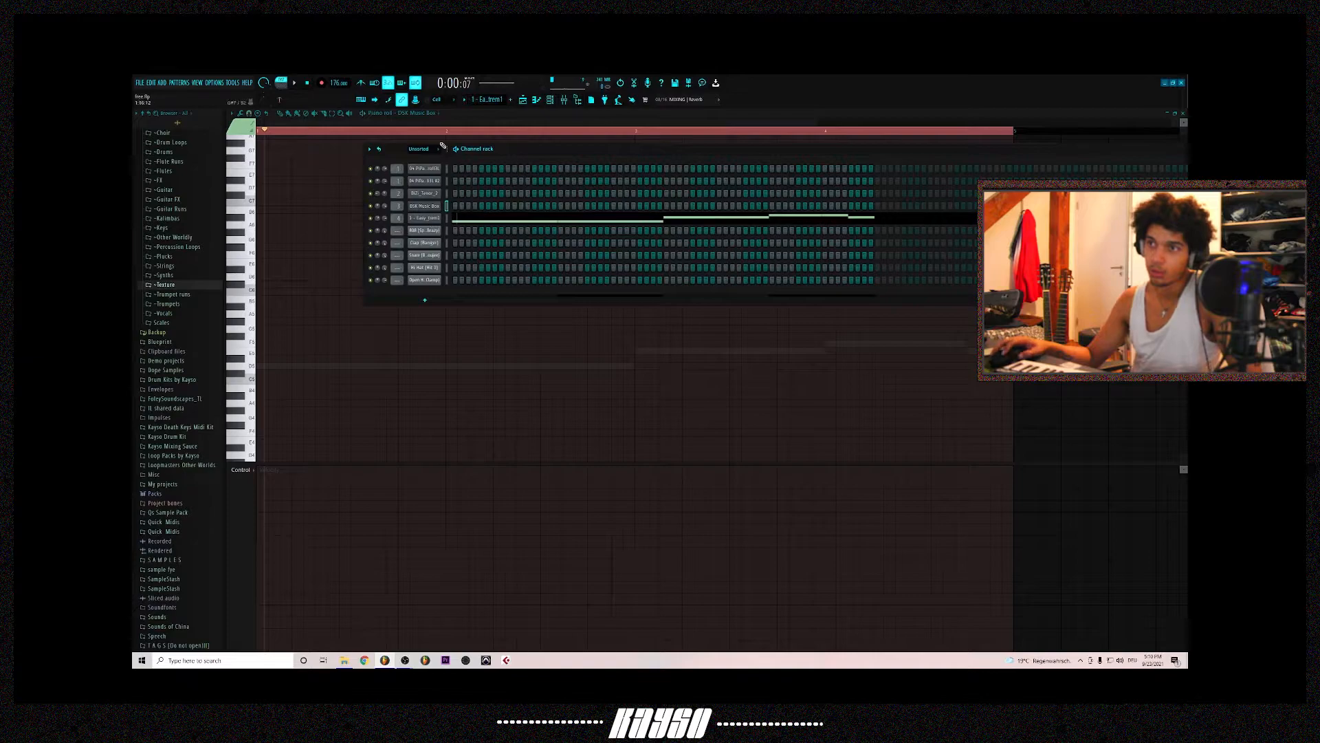
{"action": "left_click", "coordinate": [295, 82]}
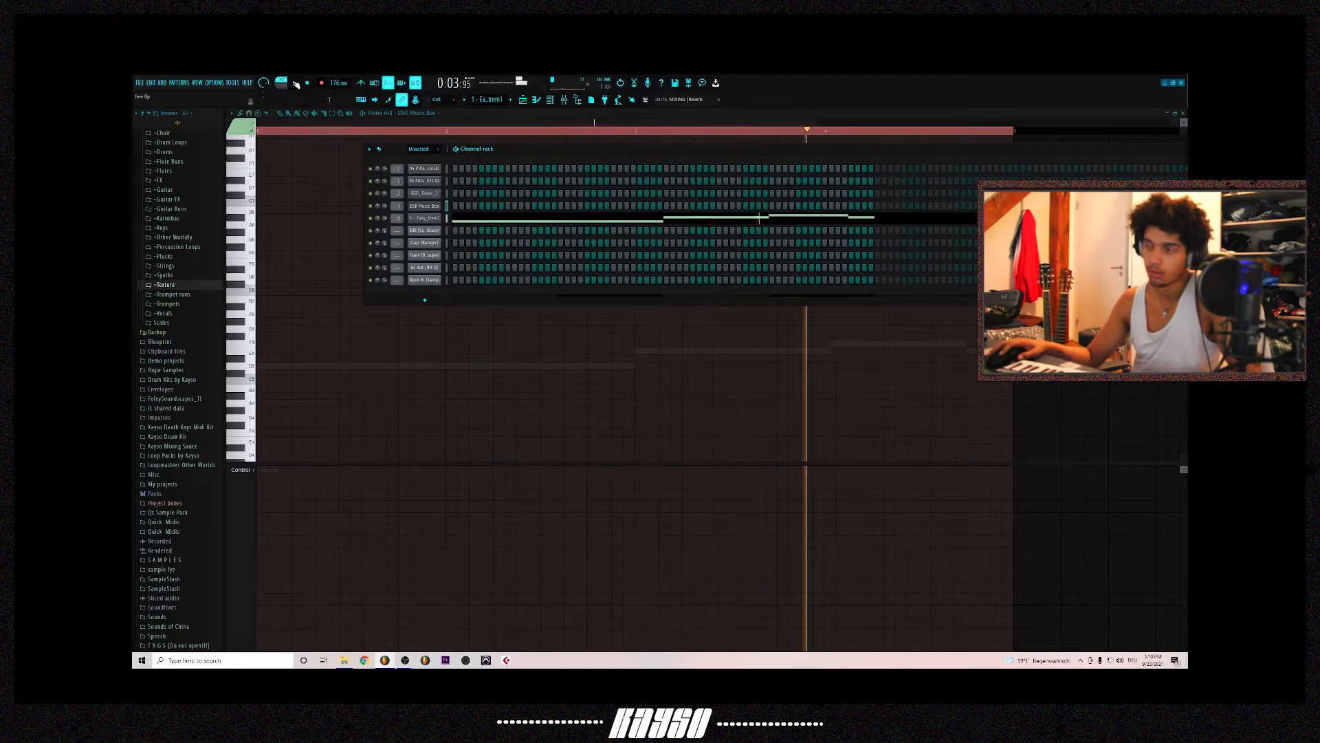
{"action": "left_click", "coordinate": [295, 83]}
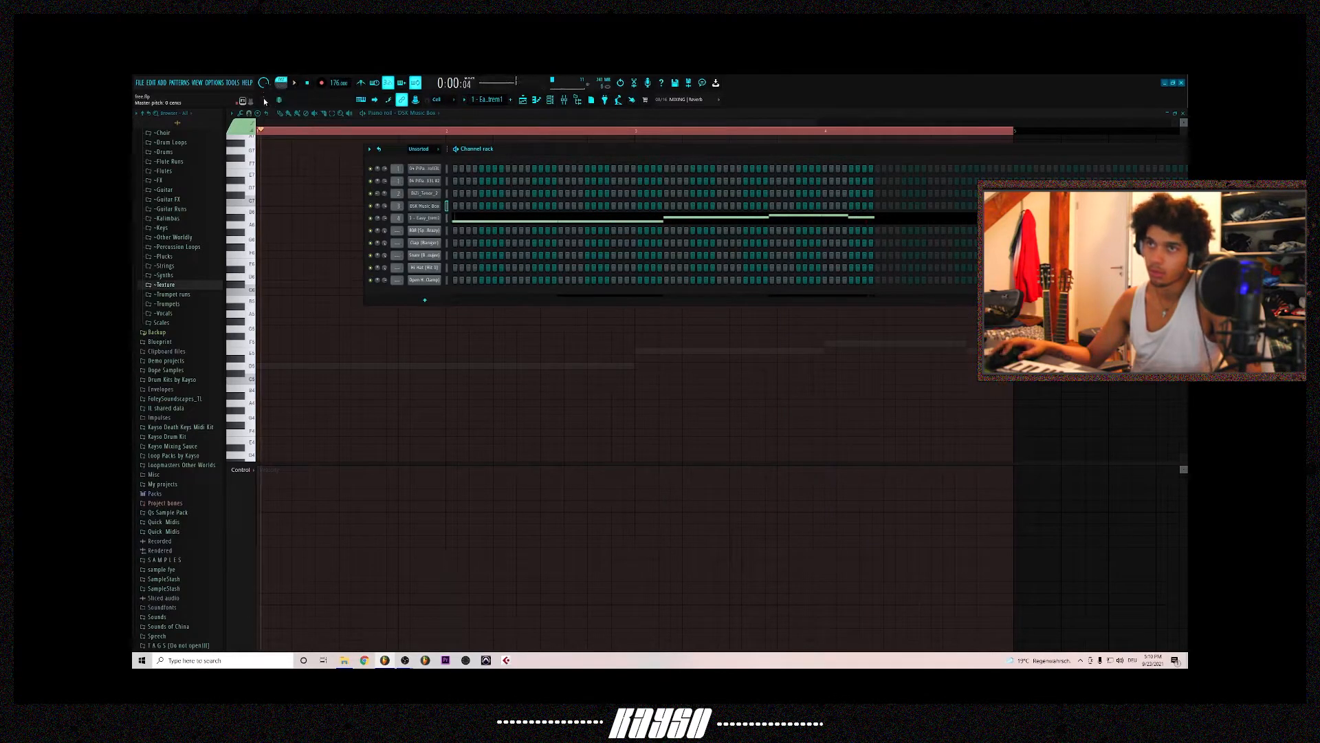
Step: Open the Easy_trem1 instrument to view its preset list, close it, and show the channel's notes in the piano roll
{"action": "left_click", "coordinate": [432, 217]}
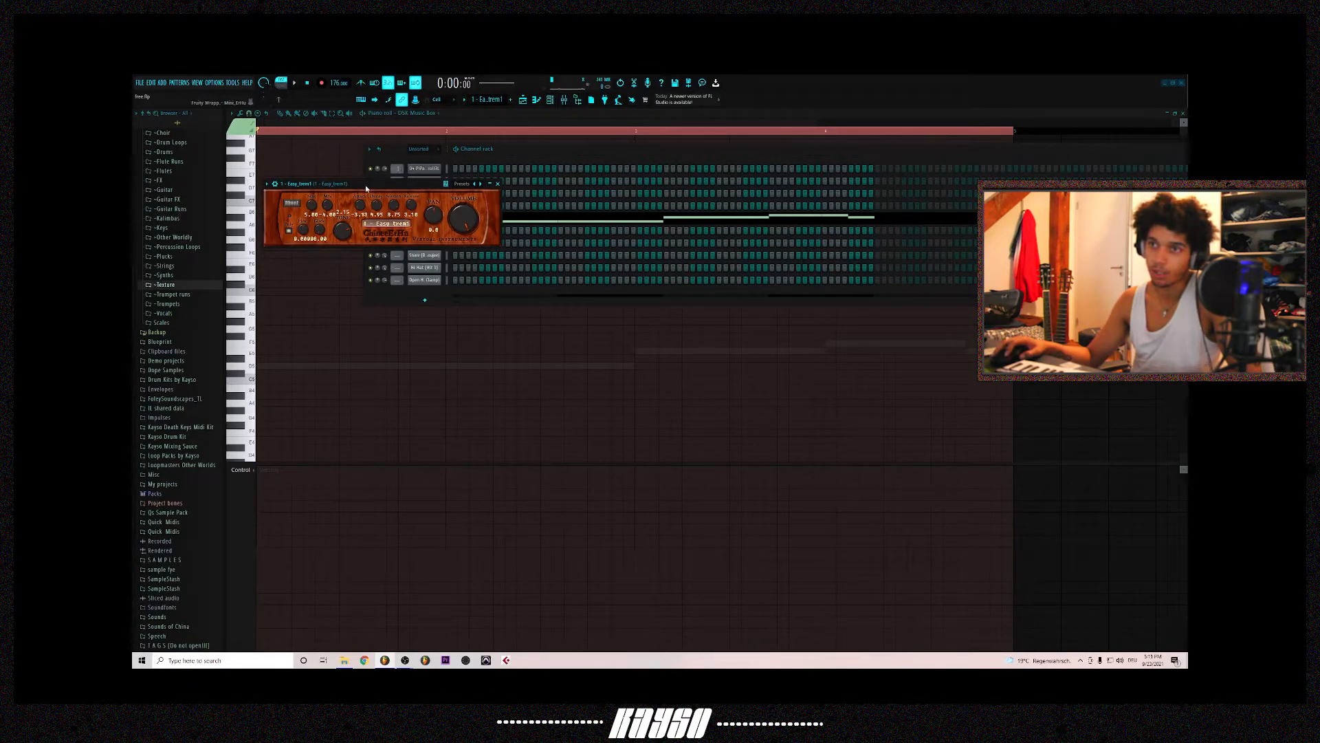
{"action": "left_click_drag", "start_coordinate": [388, 184], "coordinate": [488, 185]}
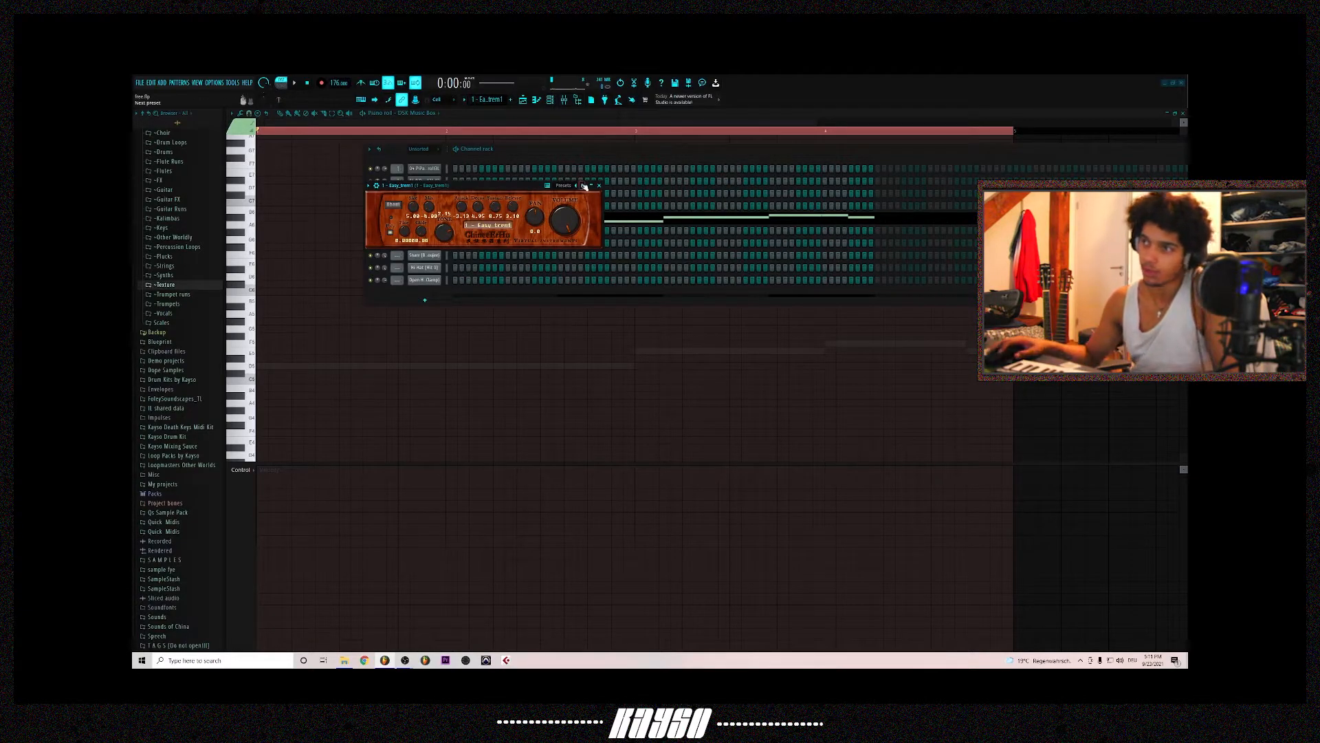
{"action": "right_click", "coordinate": [584, 186]}
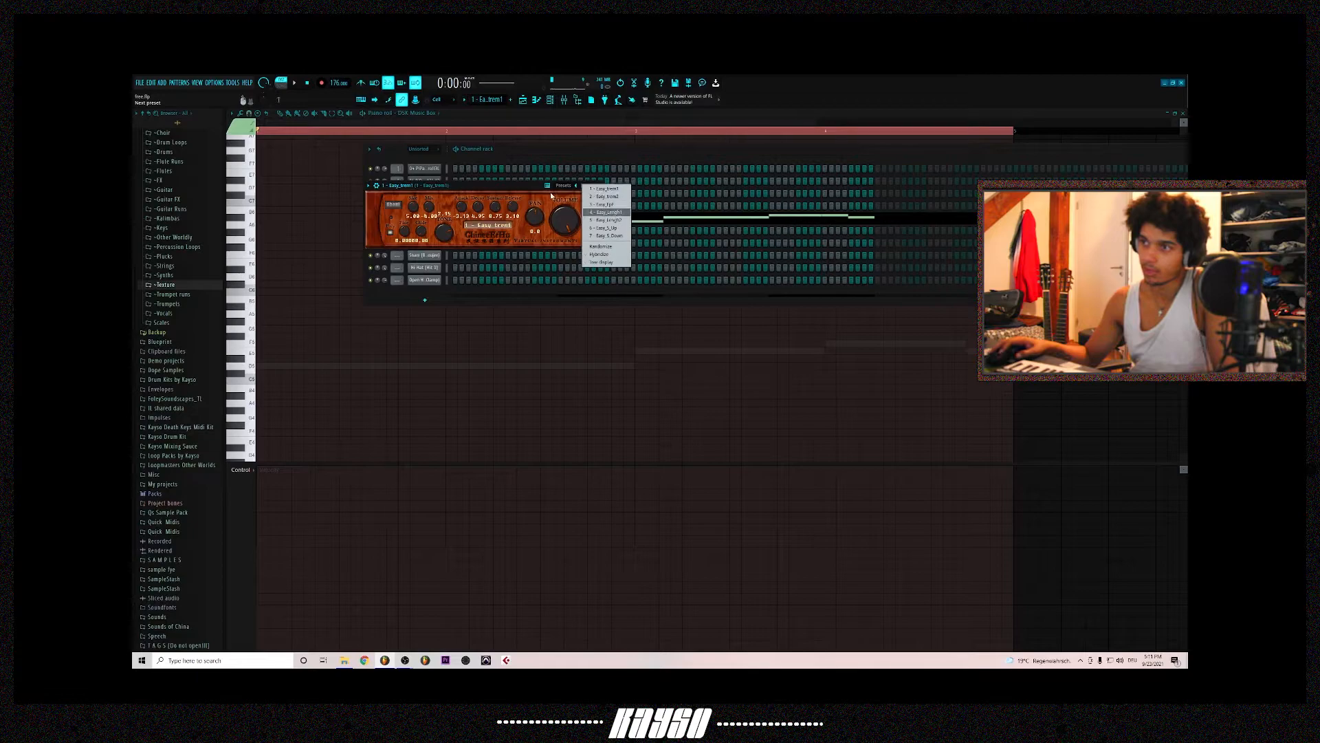
{"action": "left_click", "coordinate": [517, 191]}
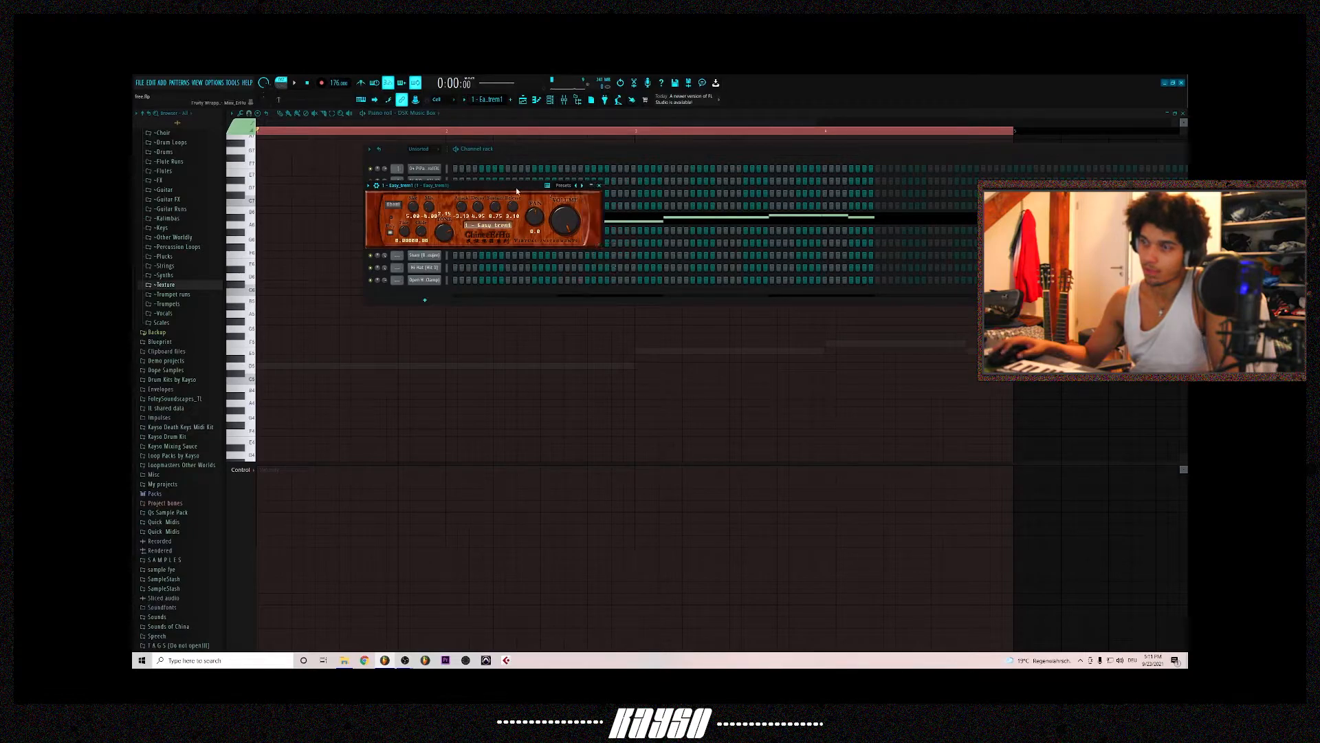
{"action": "right_click", "coordinate": [580, 190]}
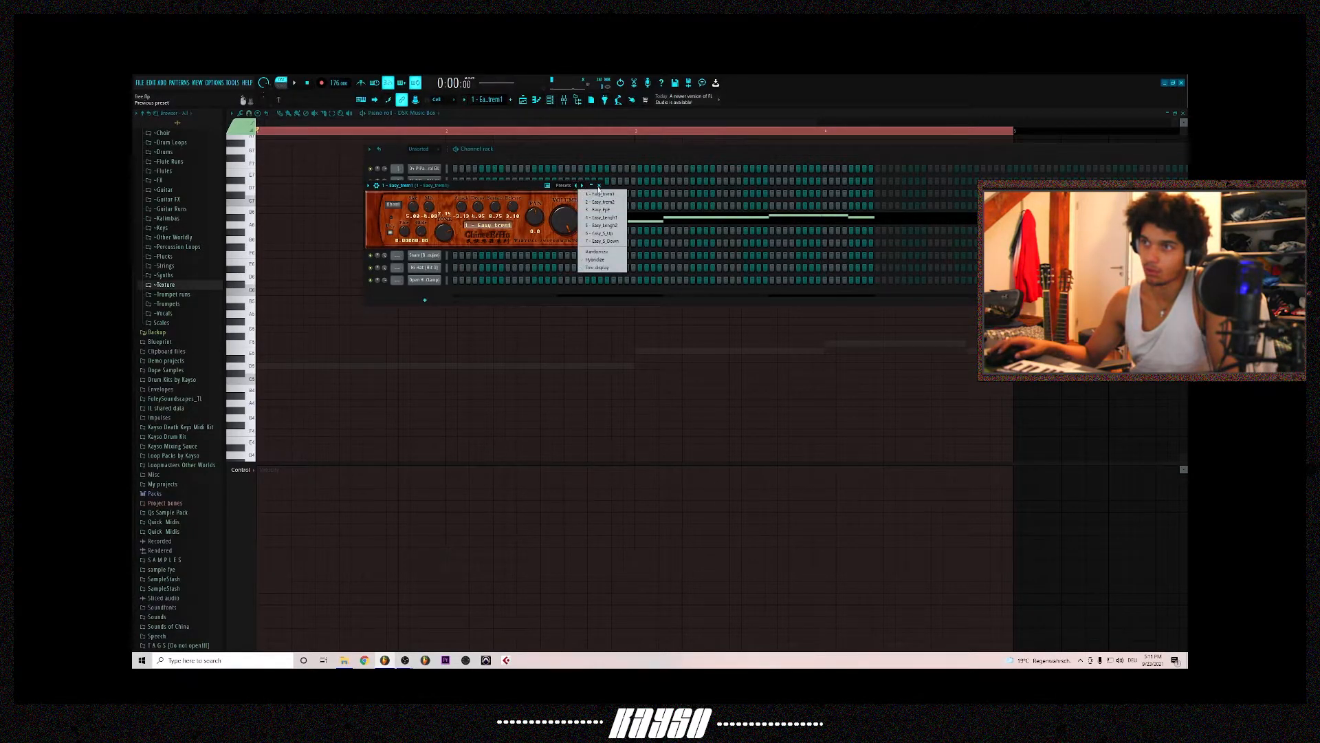
{"action": "left_click", "coordinate": [598, 187]}
{"action": "left_click", "coordinate": [543, 222]}
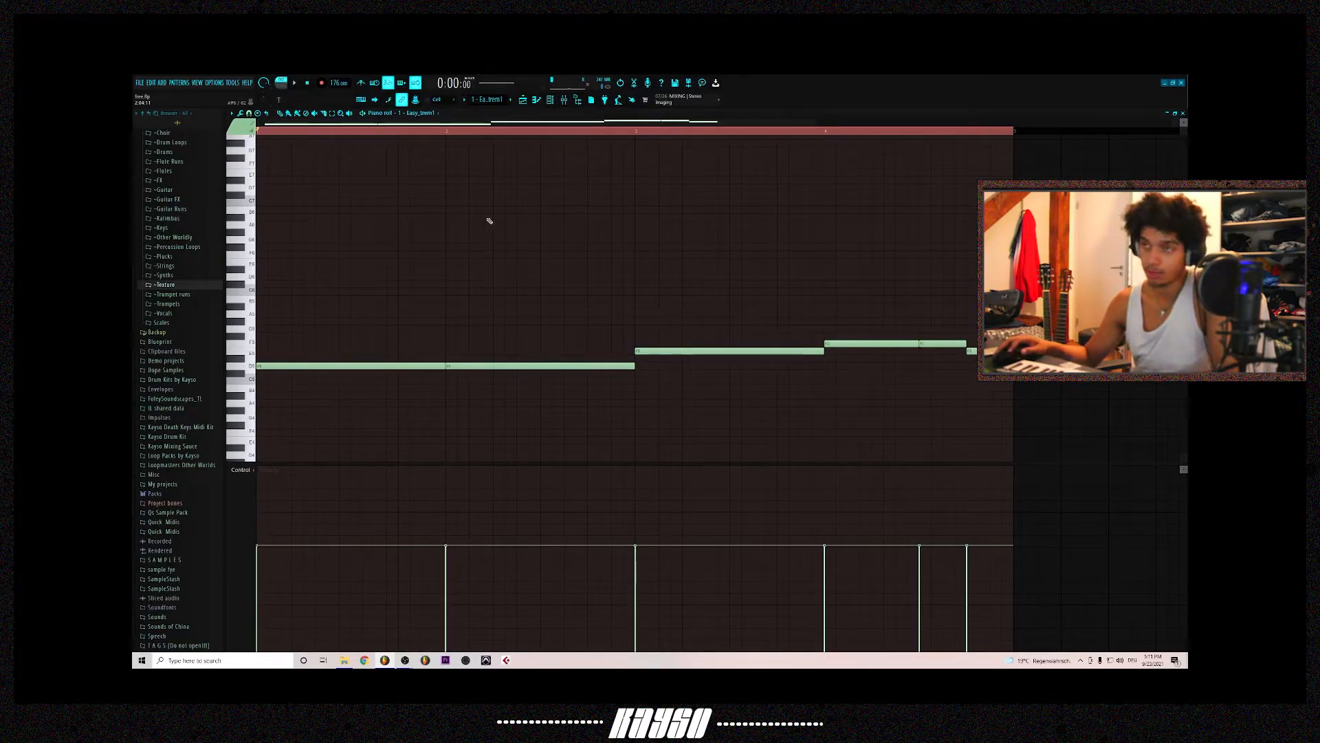
Step: Open the mixer and inspect the PiPa track's Fruity Reeverb 2, Fruity parametric EQ 2, Fruity Chorus and Fruity Stereo Shaper effects
{"action": "left_click", "coordinate": [551, 102]}
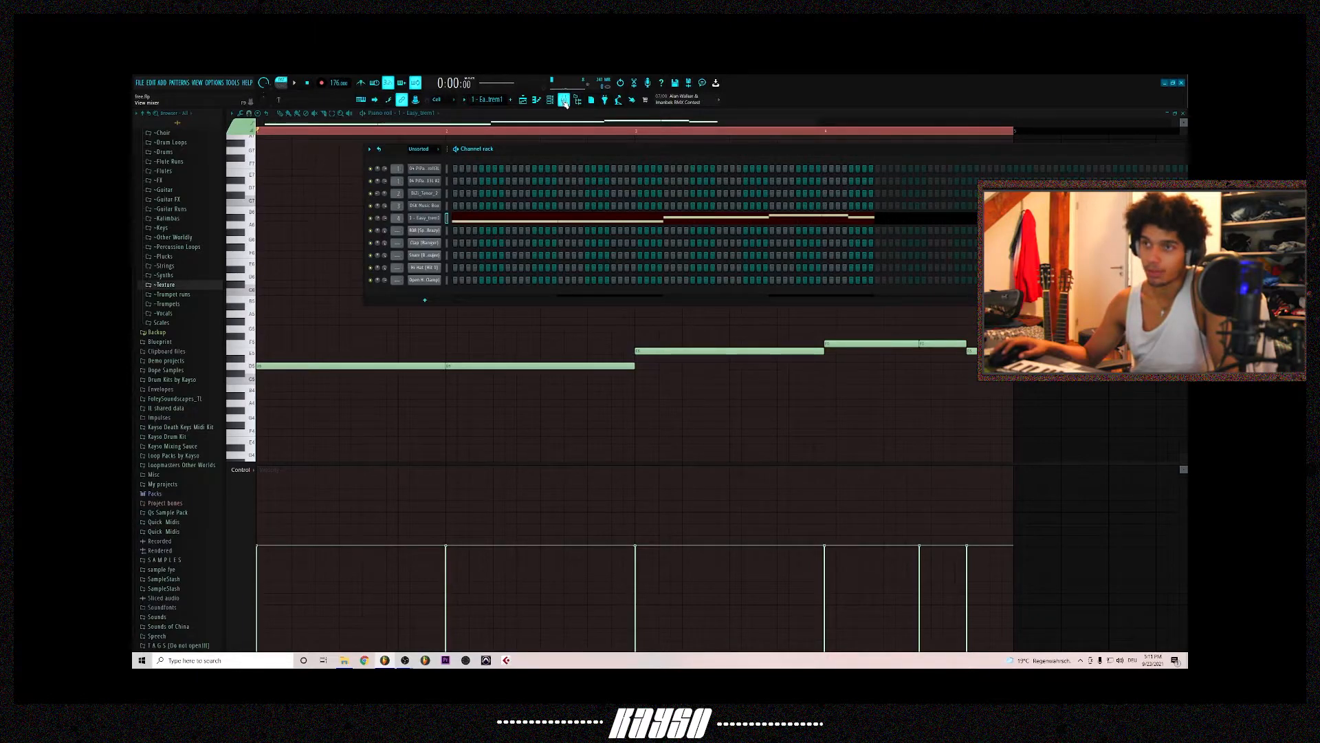
{"action": "left_click", "coordinate": [564, 100]}
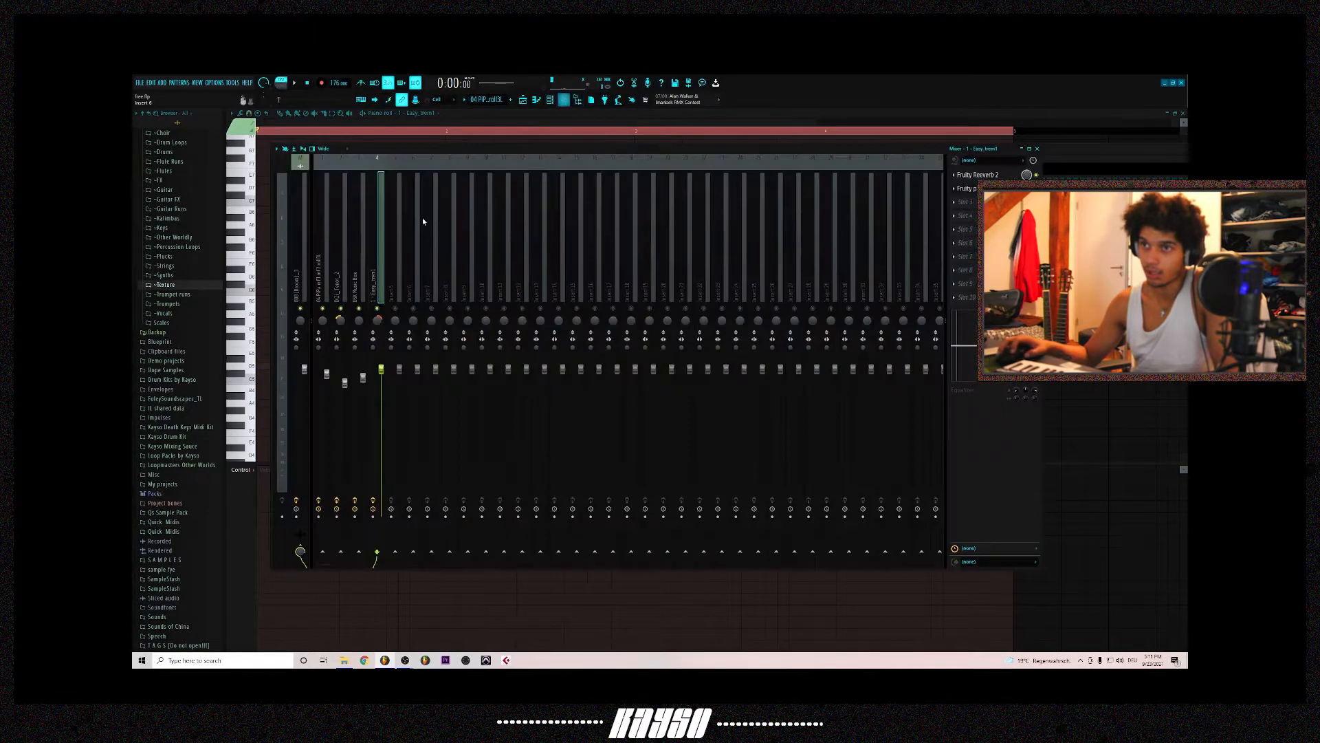
{"action": "left_click", "coordinate": [330, 240]}
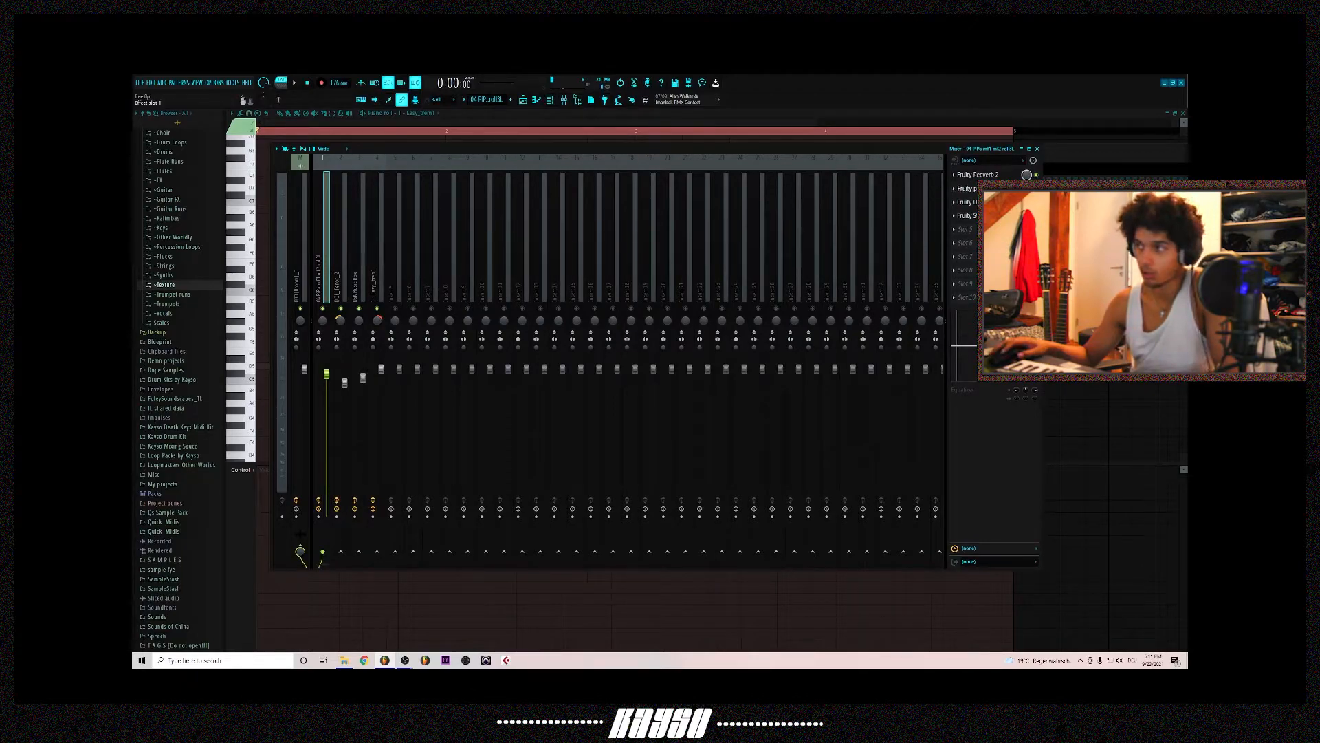
{"action": "left_click", "coordinate": [979, 175]}
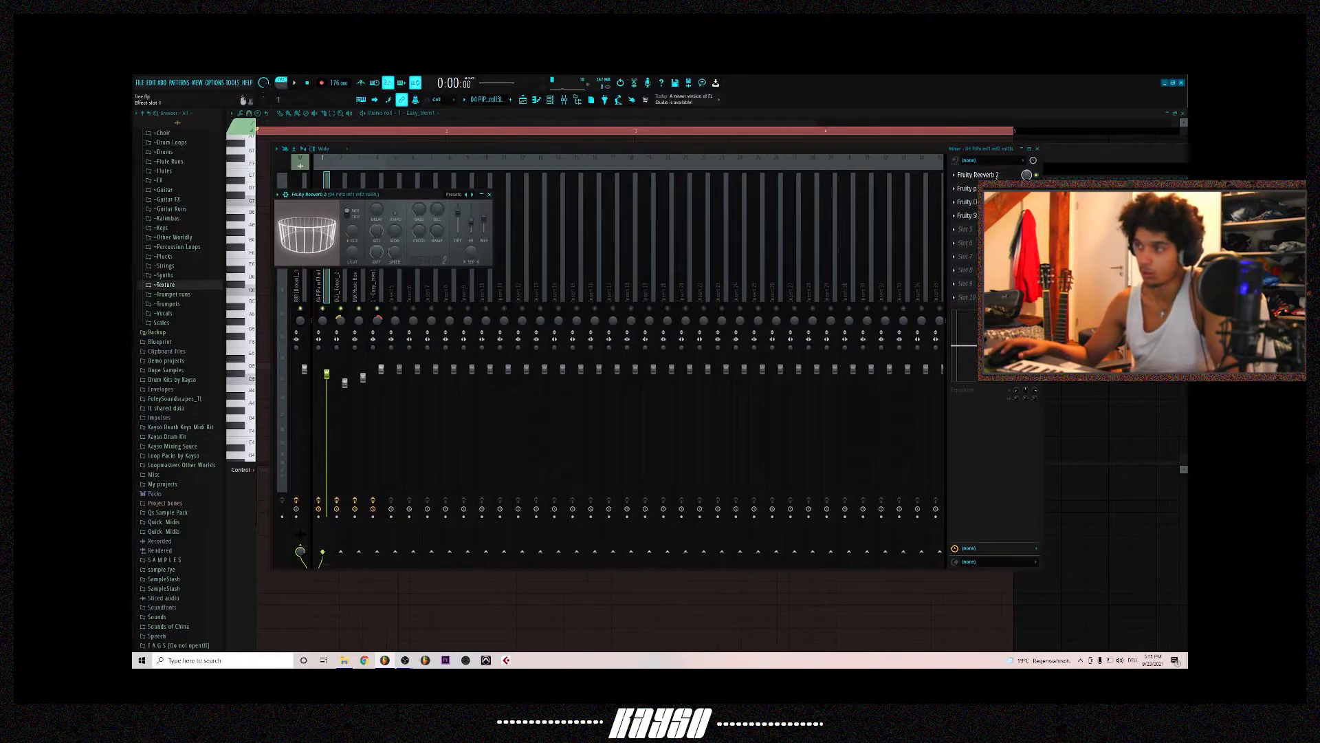
{"action": "left_click", "coordinate": [992, 188]}
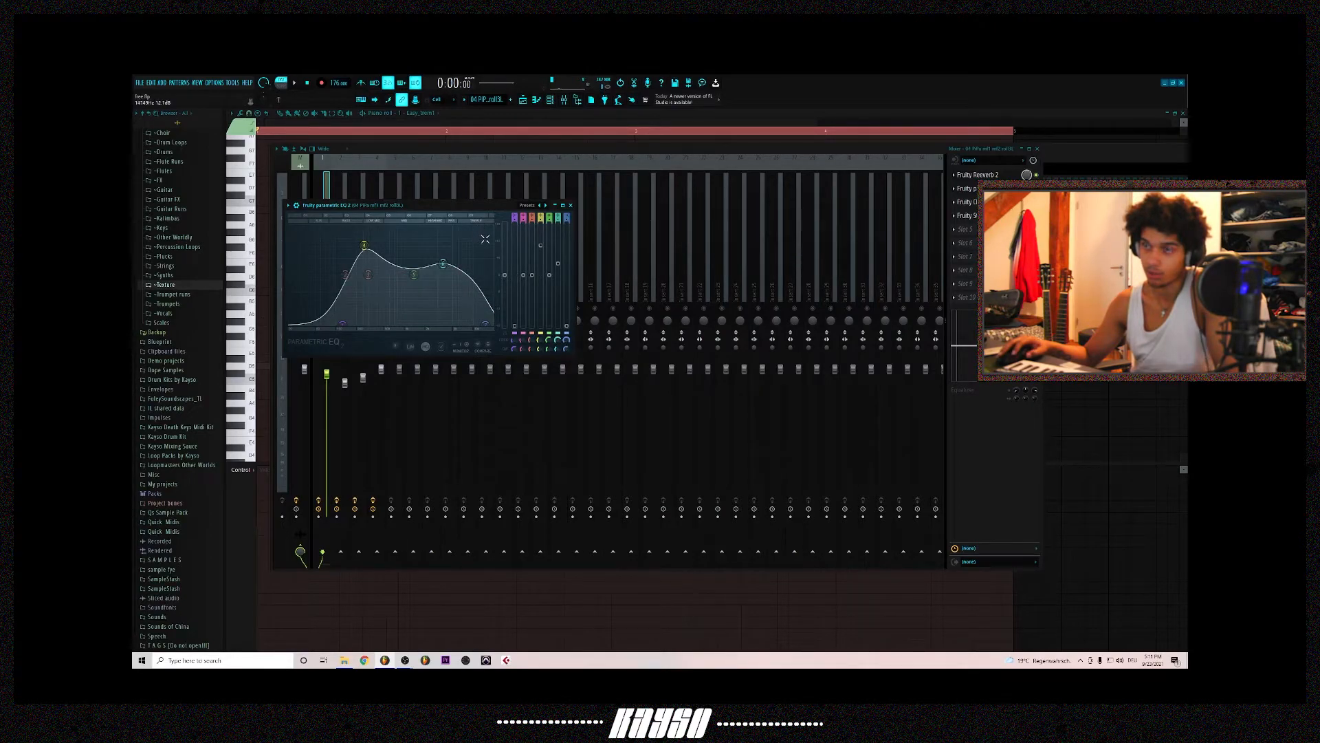
{"action": "left_click", "coordinate": [974, 205]}
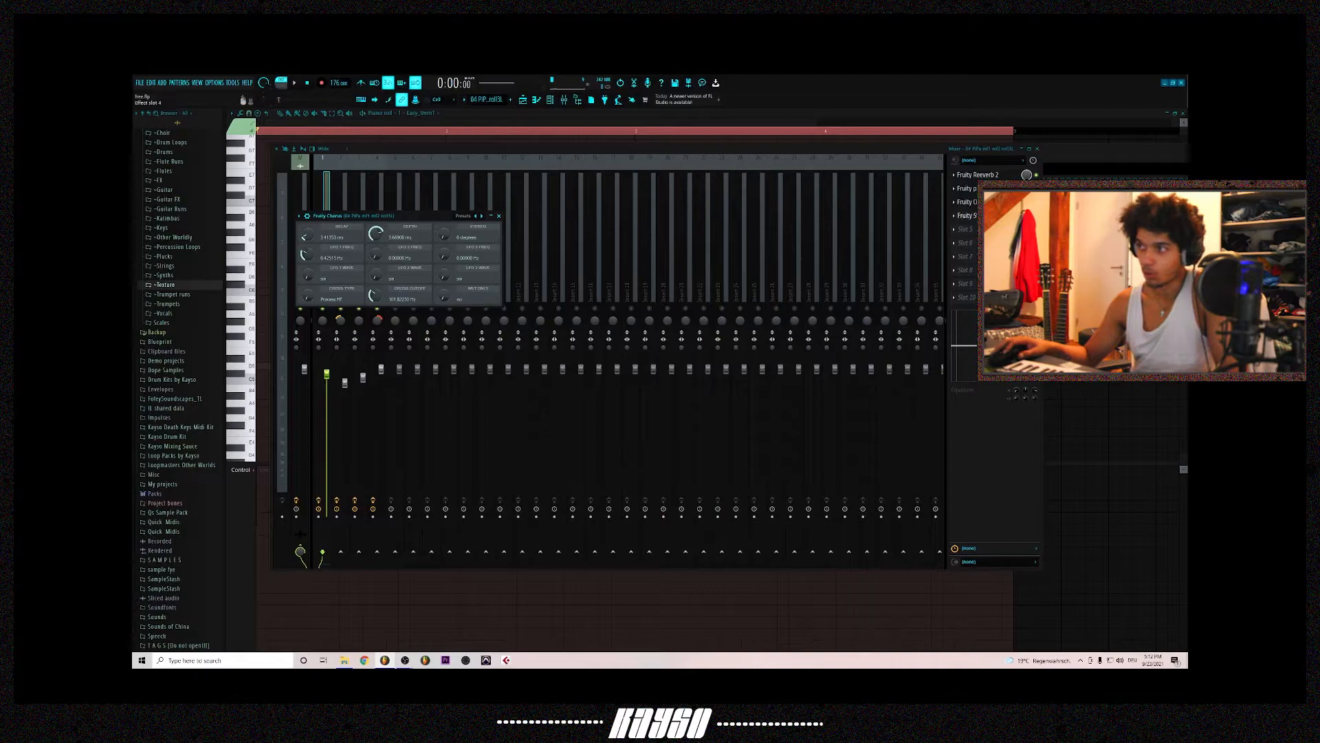
{"action": "left_click", "coordinate": [968, 215]}
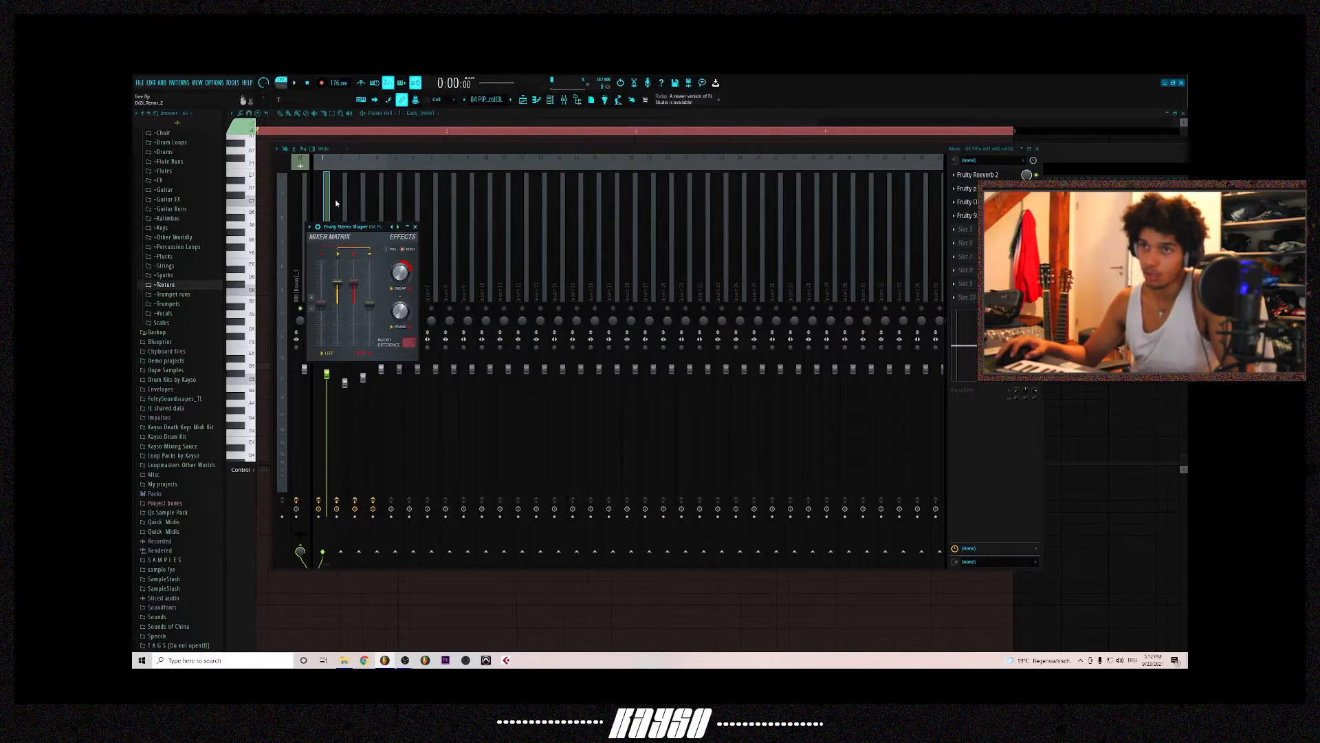
{"action": "left_click", "coordinate": [415, 227]}
Step: Inspect the Fruity parametric EQ 2 and Fruity Reeverb 2 settings on the DIZI_Tenor_2 mixer track
{"action": "left_click", "coordinate": [342, 235]}
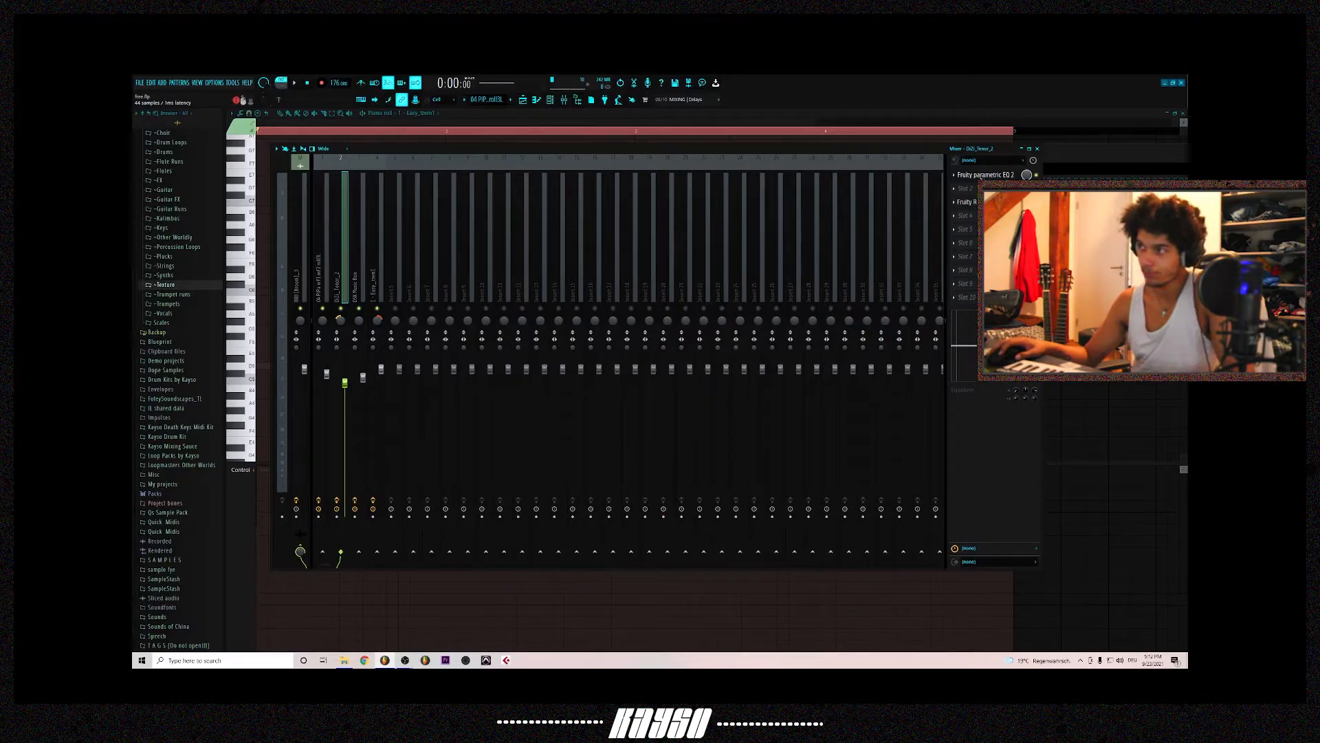
{"action": "left_click", "coordinate": [983, 175]}
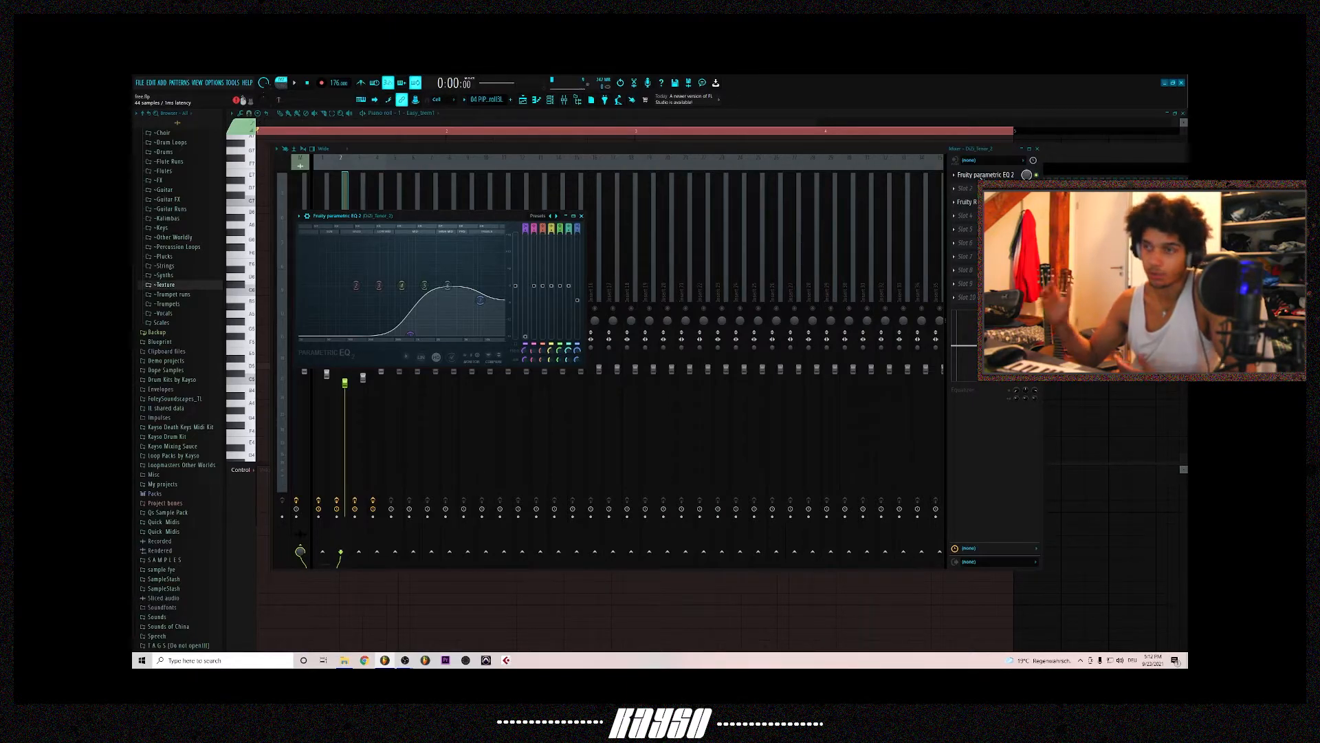
{"action": "left_click_drag", "start_coordinate": [489, 303], "coordinate": [485, 298]}
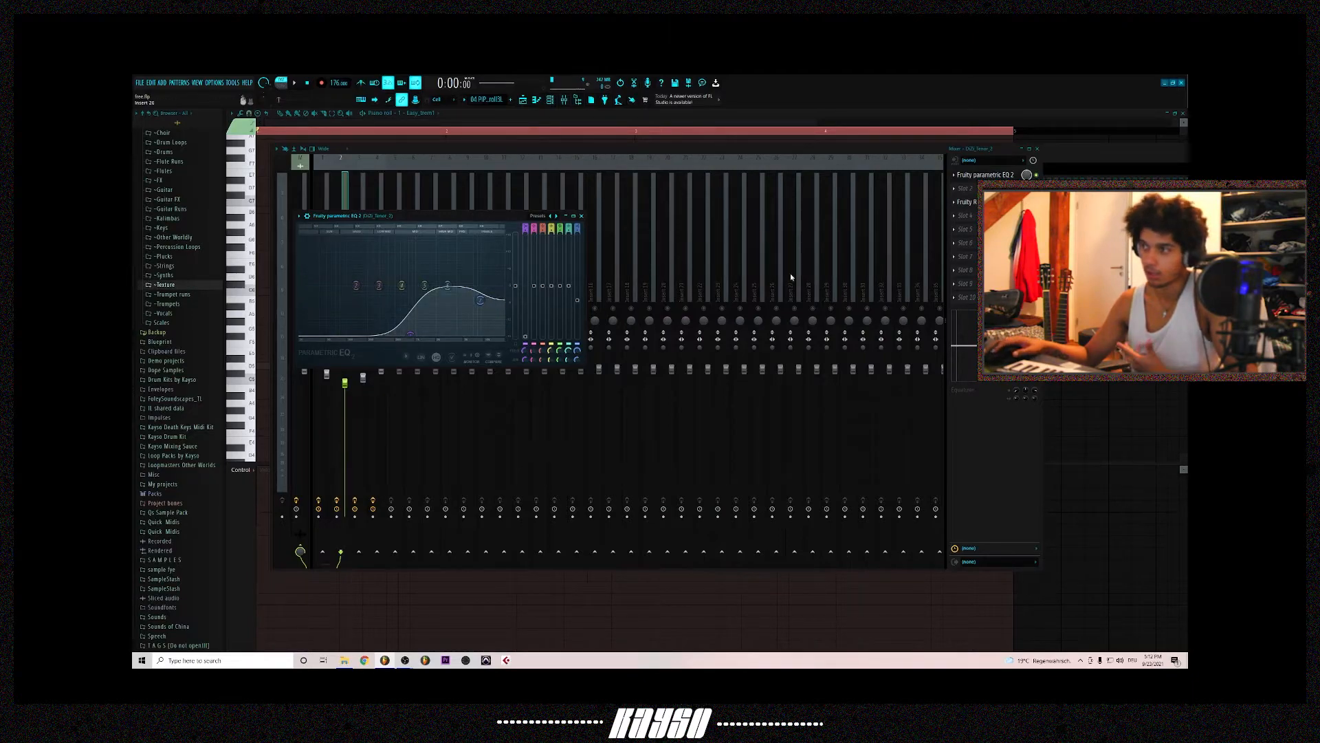
{"action": "left_click", "coordinate": [970, 202]}
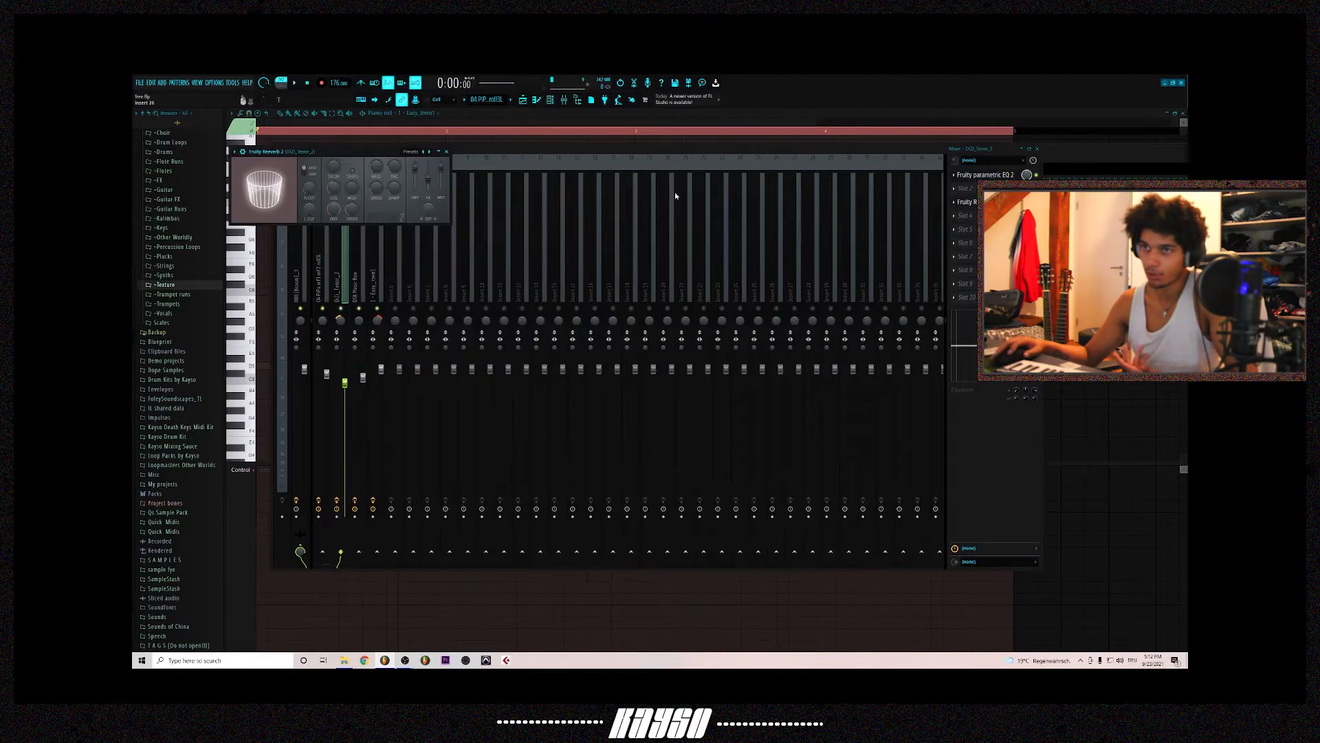
{"action": "left_click", "coordinate": [493, 154]}
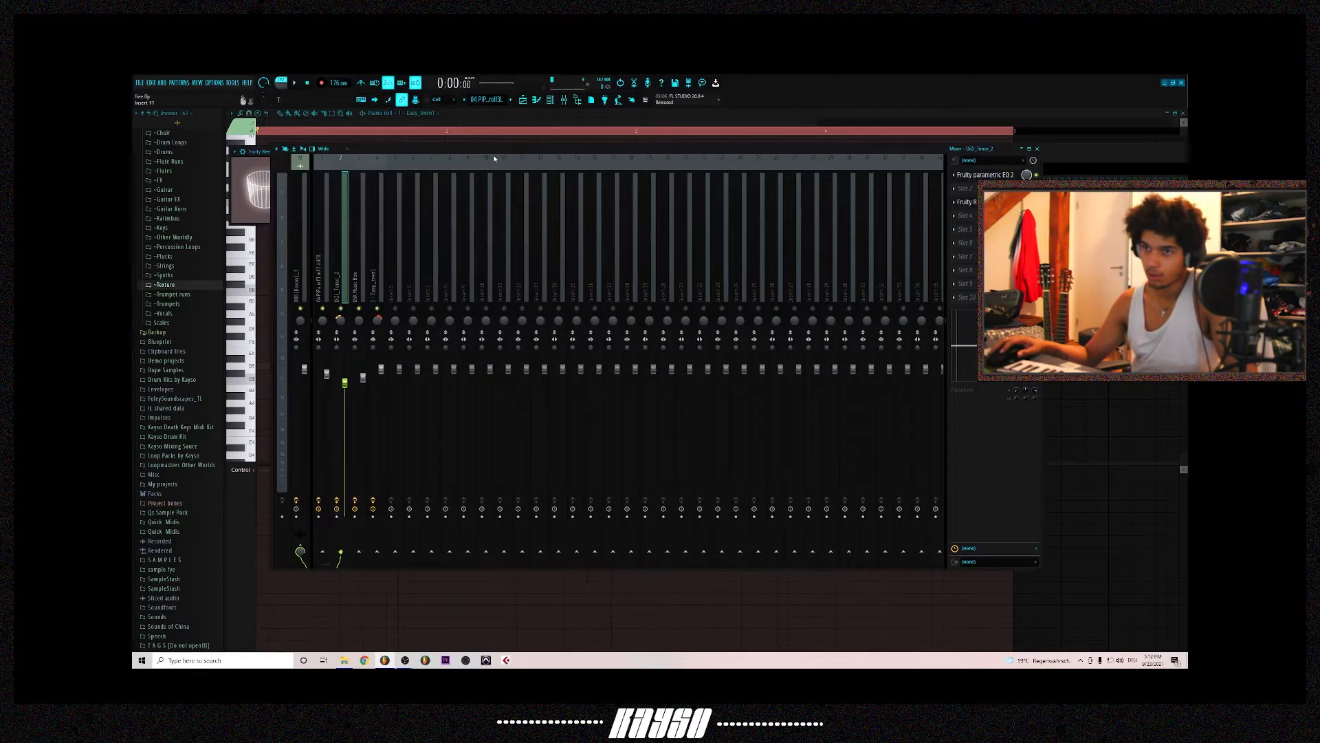
Step: Inspect the Fruity Reeverb 2 and Fruity parametric EQ 2 settings on the DSK Music Box mixer track
{"action": "left_click", "coordinate": [355, 258]}
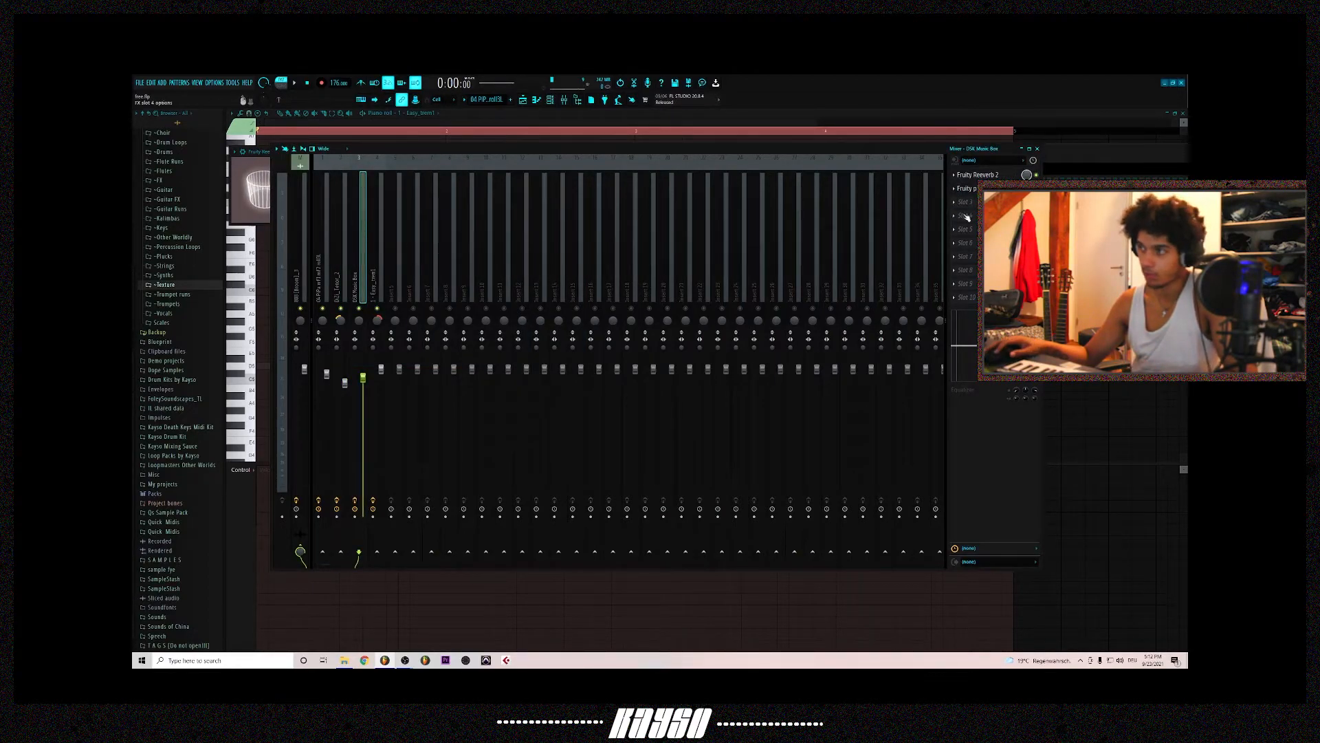
{"action": "left_click", "coordinate": [983, 176]}
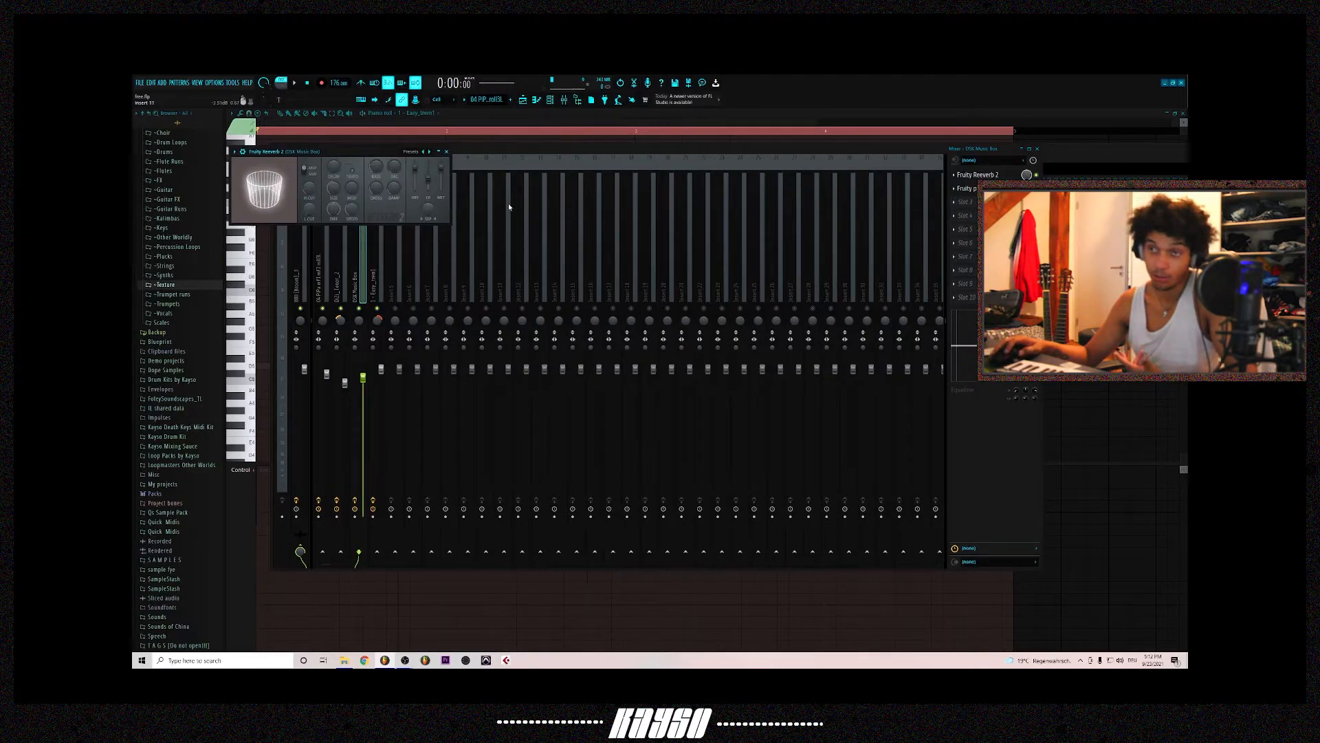
{"action": "left_click", "coordinate": [966, 188]}
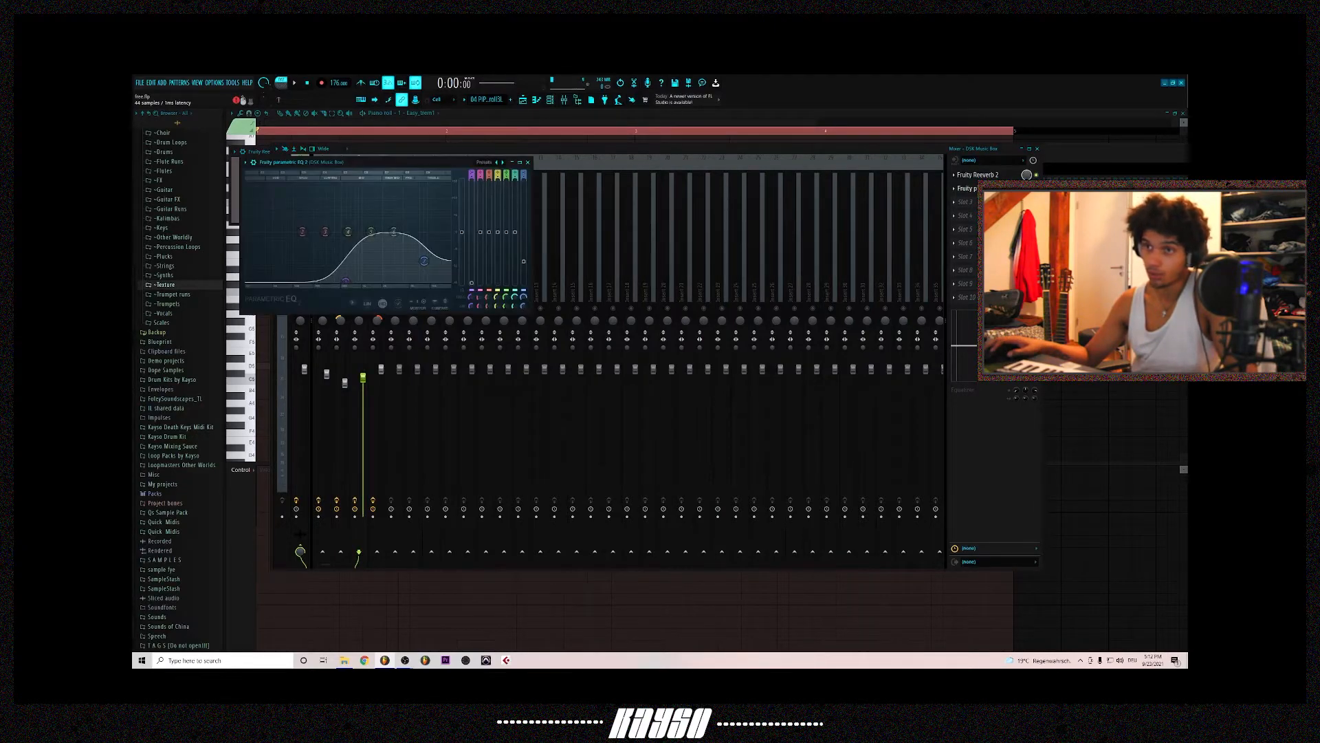
{"action": "left_click", "coordinate": [527, 162]}
Step: Inspect the Fruity Reeverb 2 and Fruity parametric EQ 2 settings on the Easy_trem1 mixer track, and switch to the playlist arrangement
{"action": "left_click", "coordinate": [378, 249]}
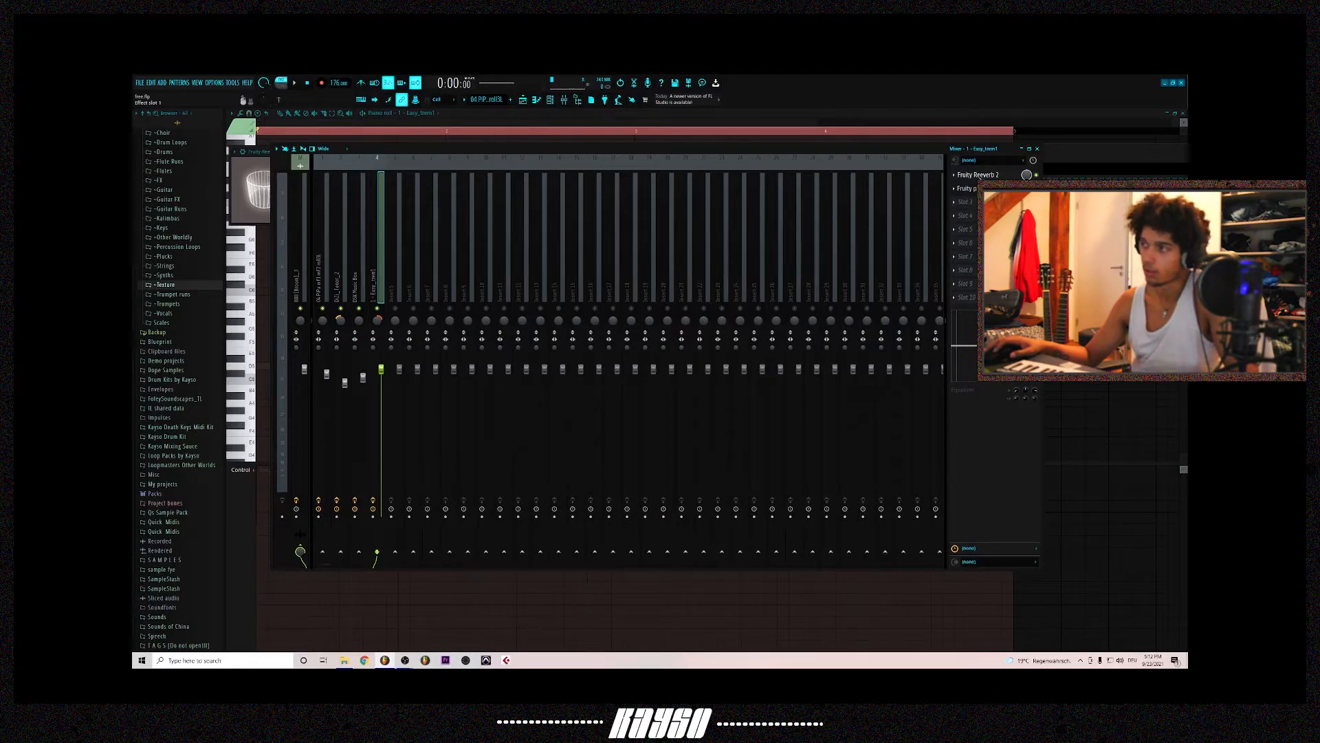
{"action": "left_click", "coordinate": [979, 175]}
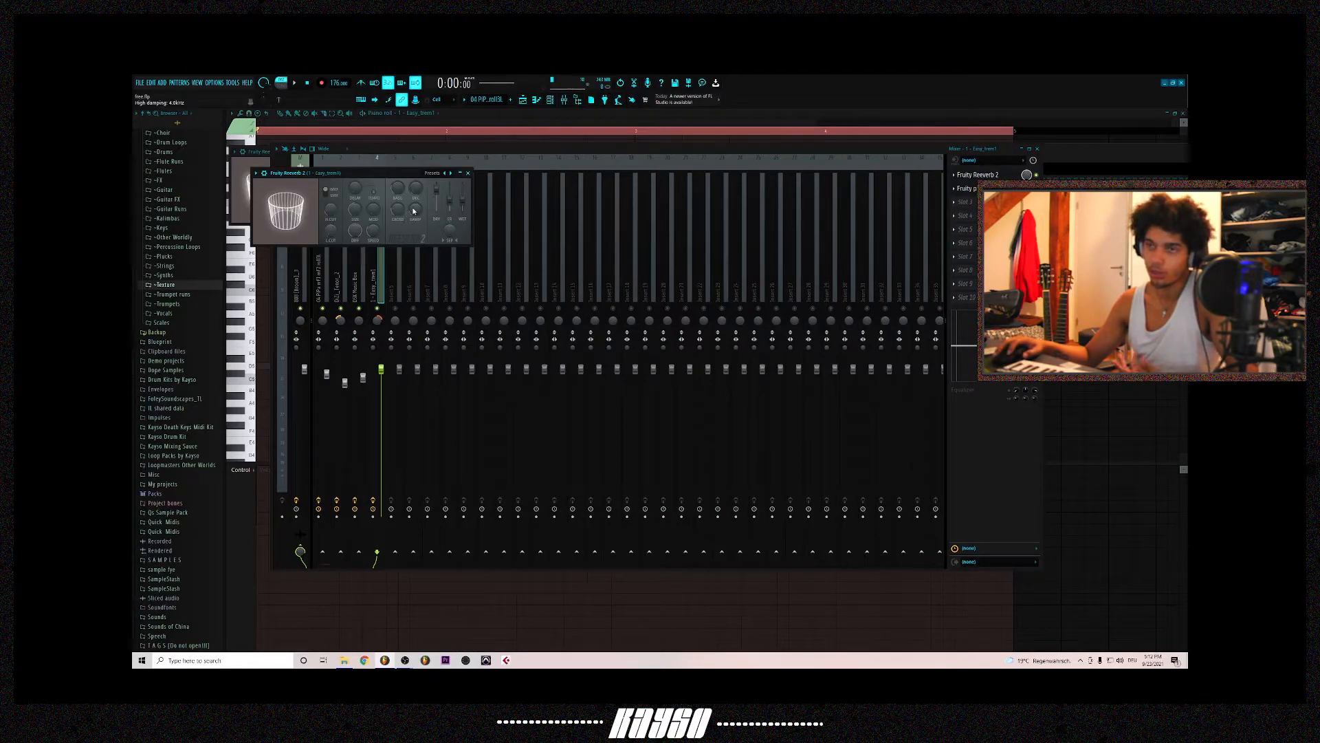
{"action": "left_click", "coordinate": [468, 173]}
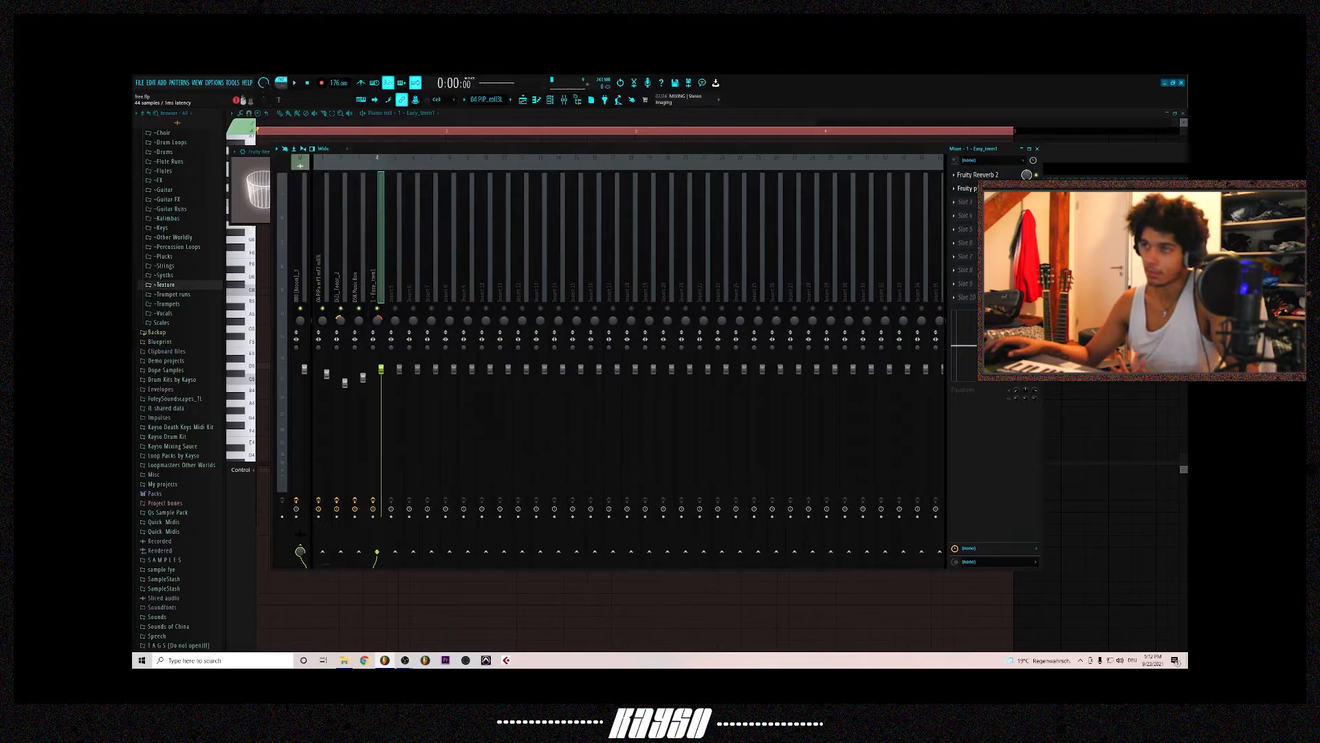
{"action": "left_click", "coordinate": [980, 189]}
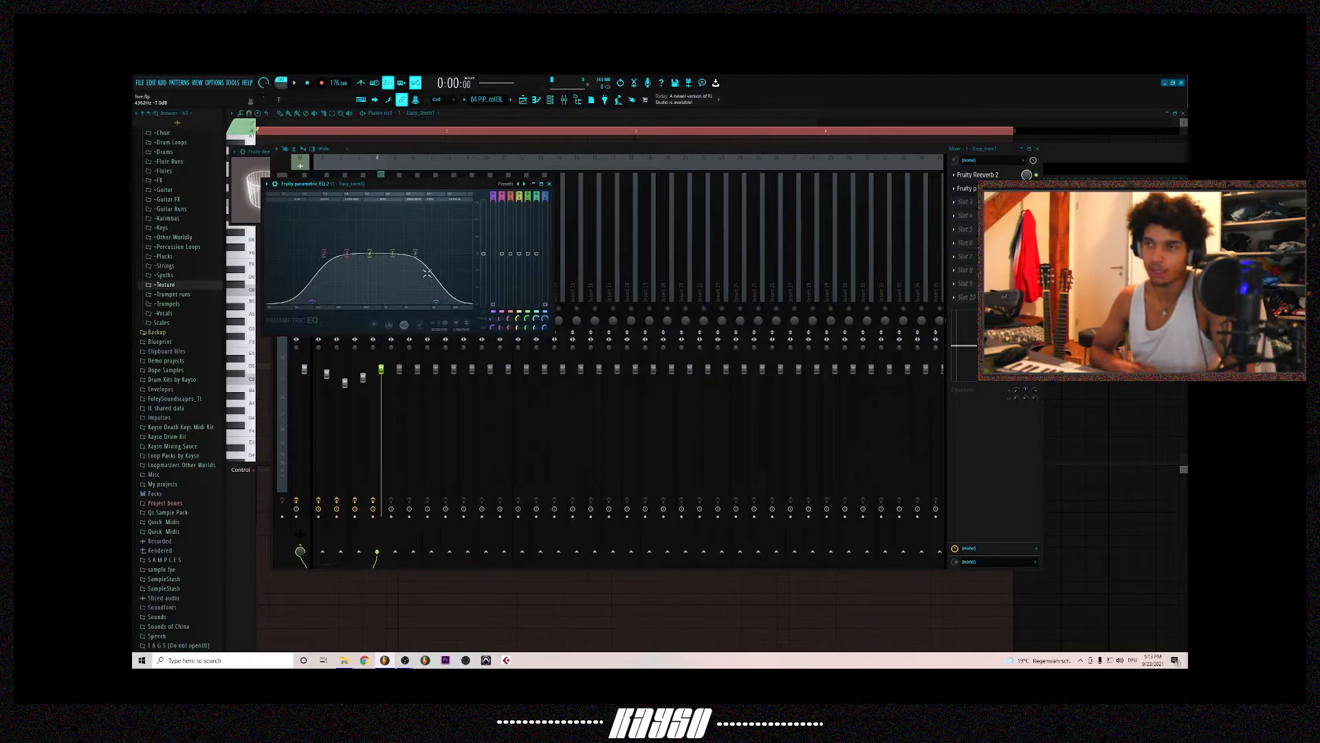
{"action": "left_click", "coordinate": [547, 185]}
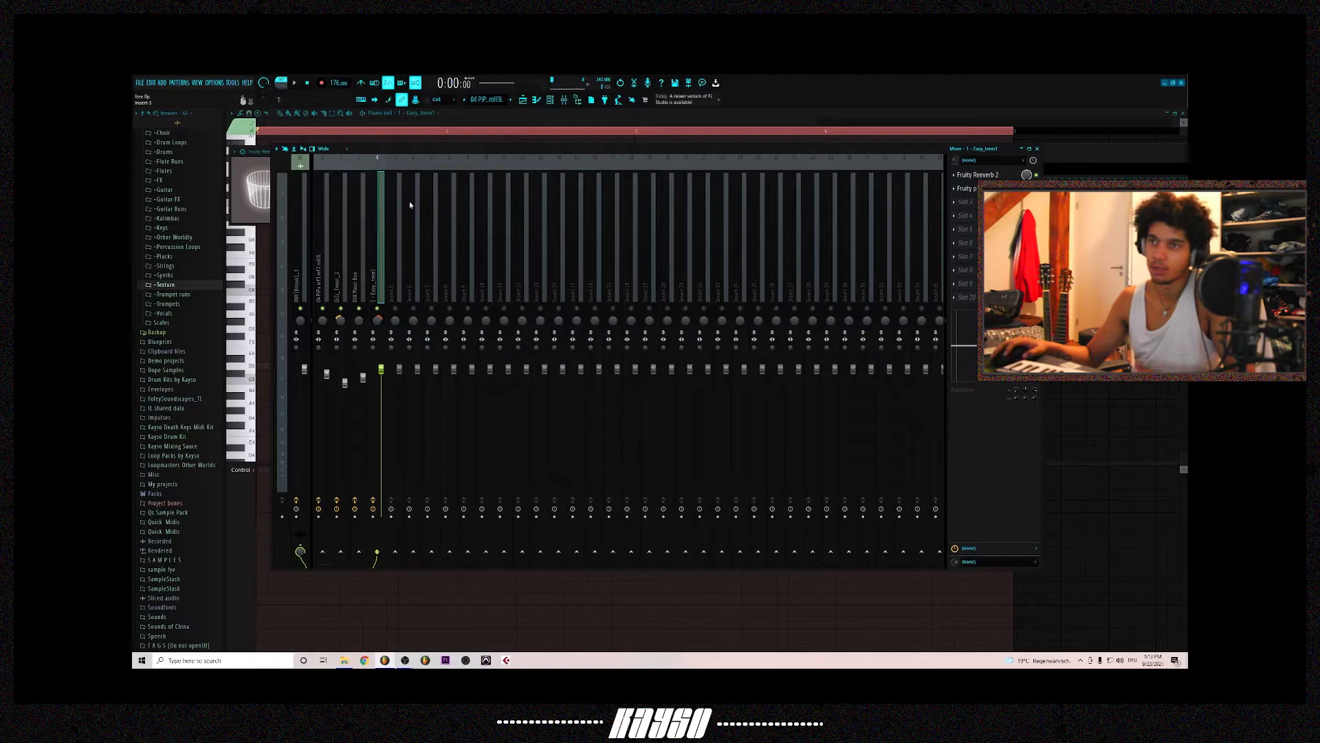
{"action": "left_click", "coordinate": [524, 100]}
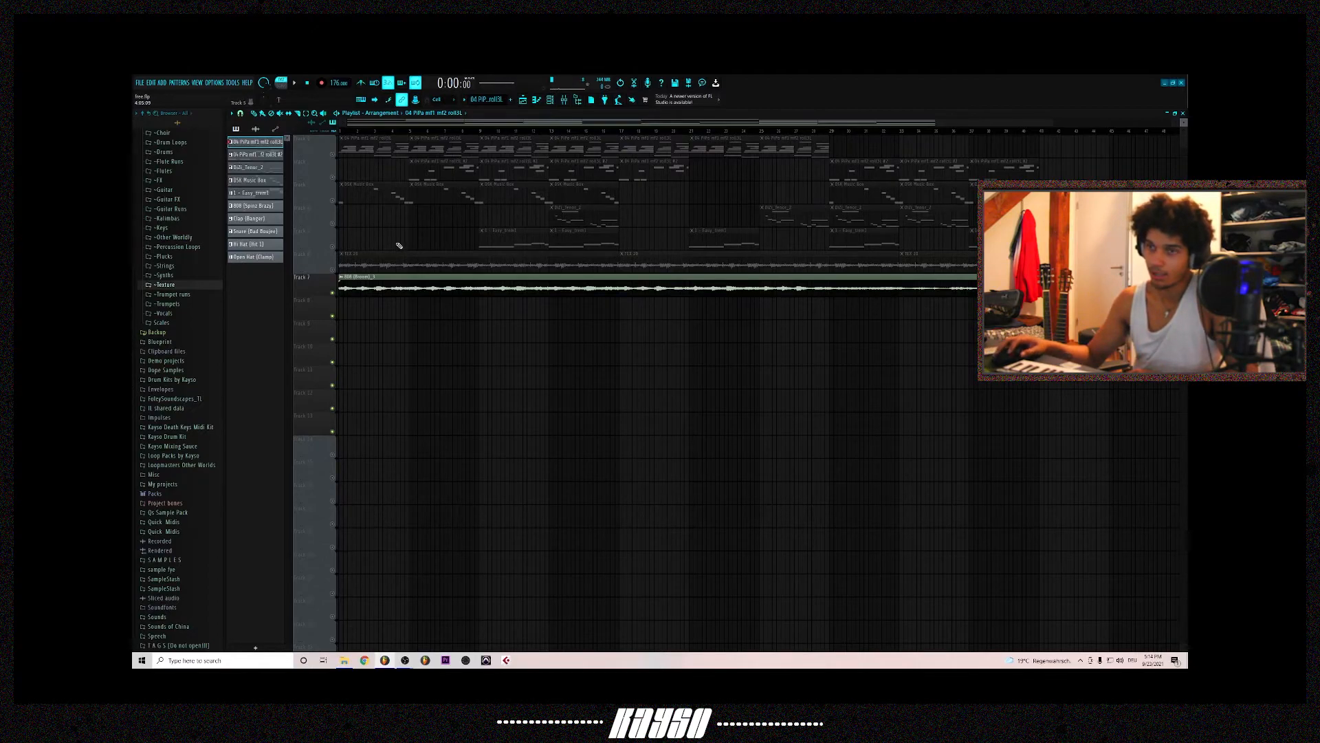
Step: Solo the texture clip on Track 6 and audition its sample at a raised channel volume, turning the volume back down to about 10%
{"action": "left_click", "coordinate": [357, 263]}
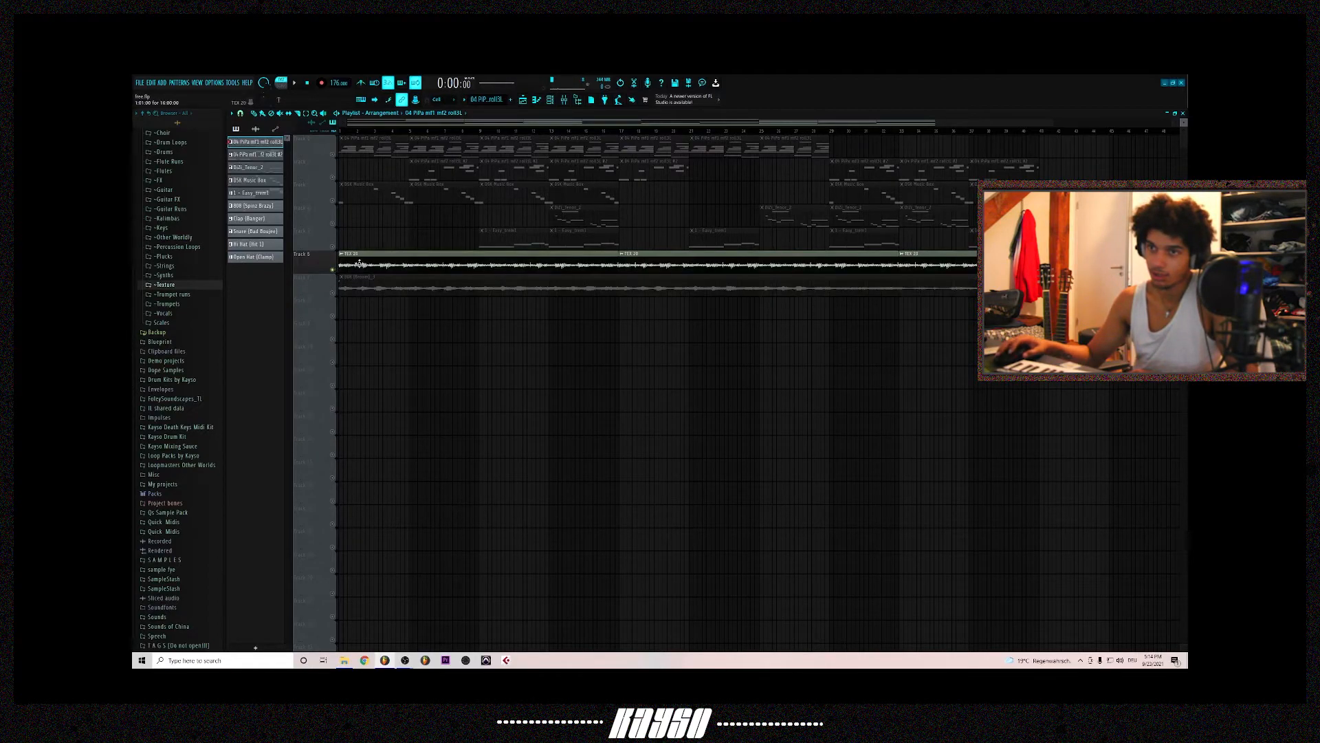
{"action": "double_click", "coordinate": [357, 264]}
{"action": "left_click_drag", "start_coordinate": [401, 165], "coordinate": [400, 165]}
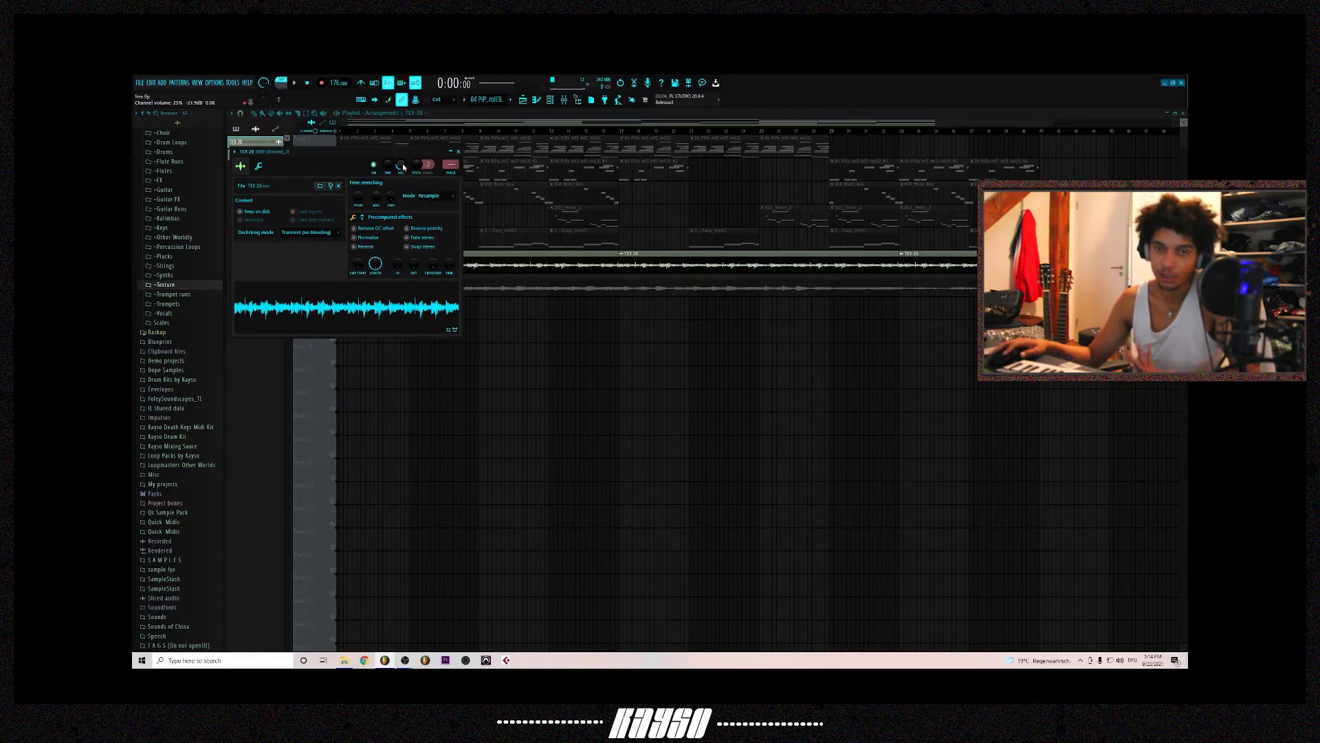
{"action": "left_click_drag", "start_coordinate": [403, 167], "coordinate": [403, 123]}
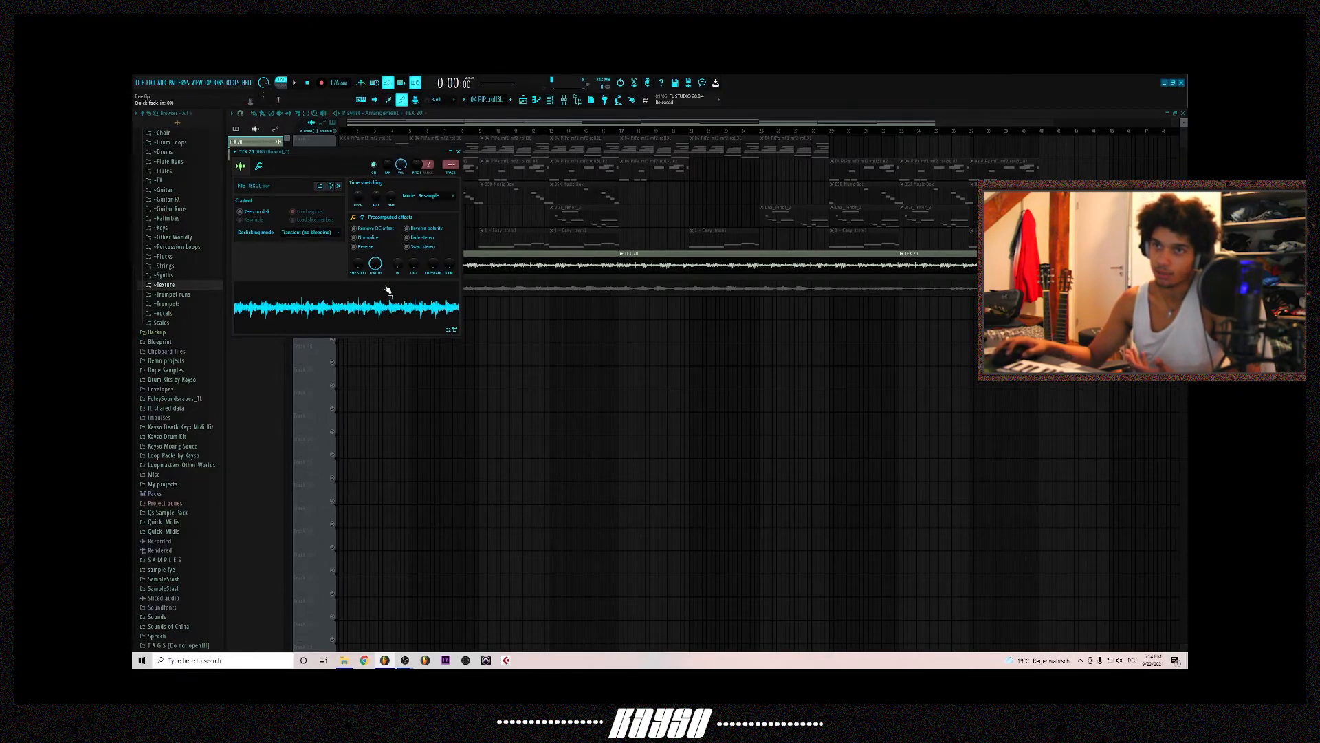
{"action": "left_click", "coordinate": [380, 306]}
{"action": "left_click_drag", "start_coordinate": [394, 161], "coordinate": [393, 201]}
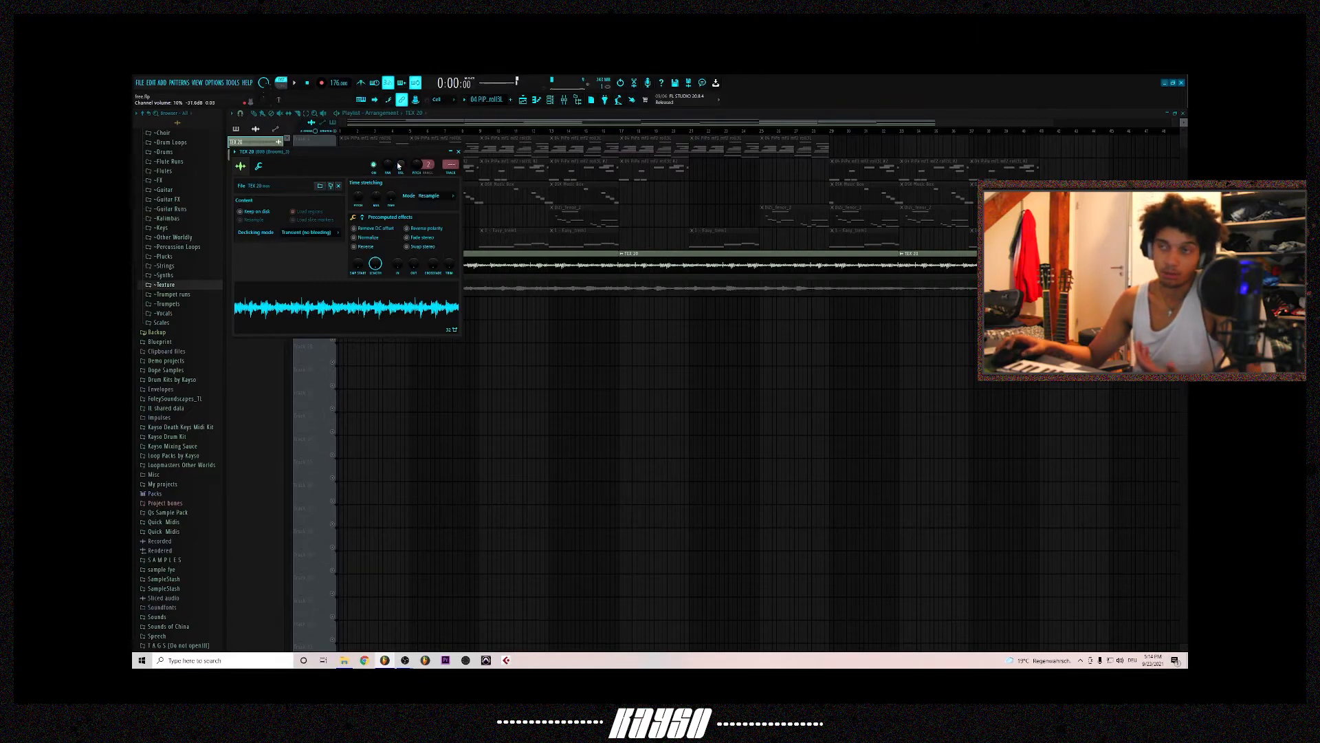
{"action": "left_click", "coordinate": [459, 152]}
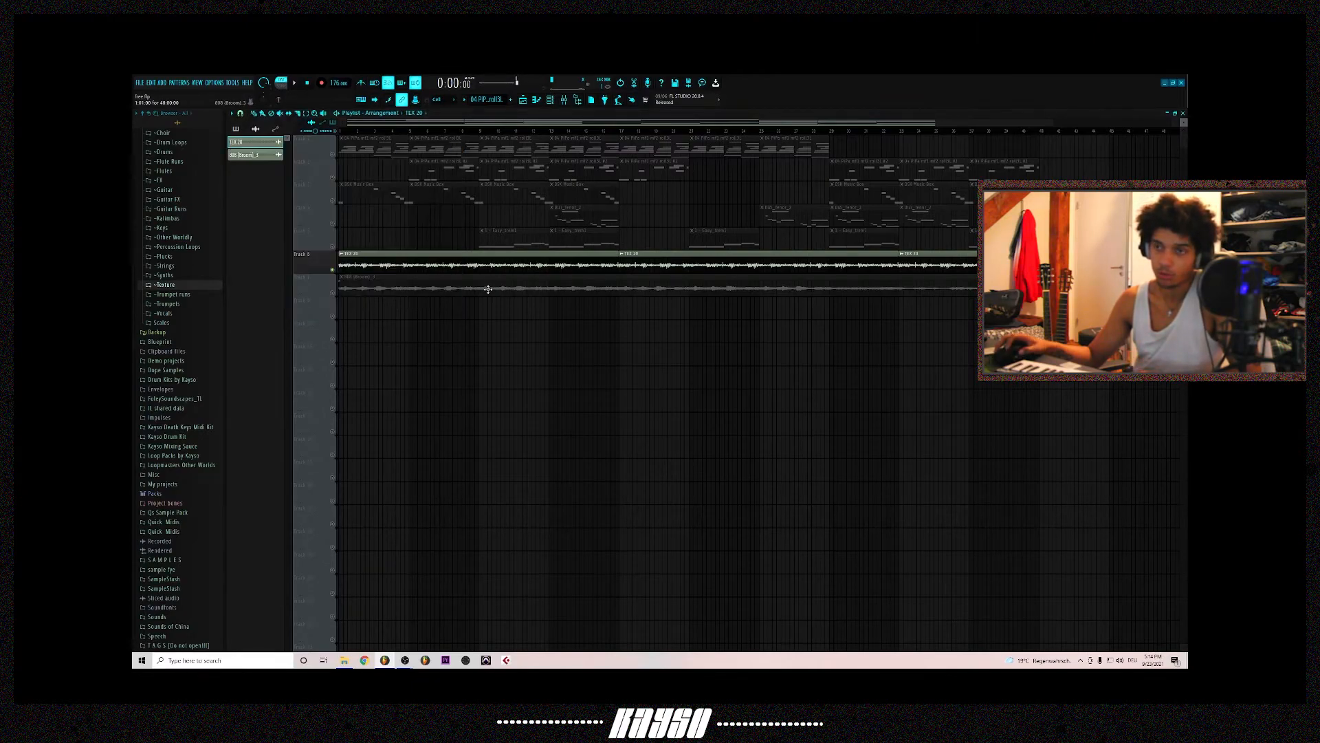
Step: Solo the audio clip on Track 7, and review the mixer levels and effect slots before returning to the playlist
{"action": "right_click", "coordinate": [335, 294]}
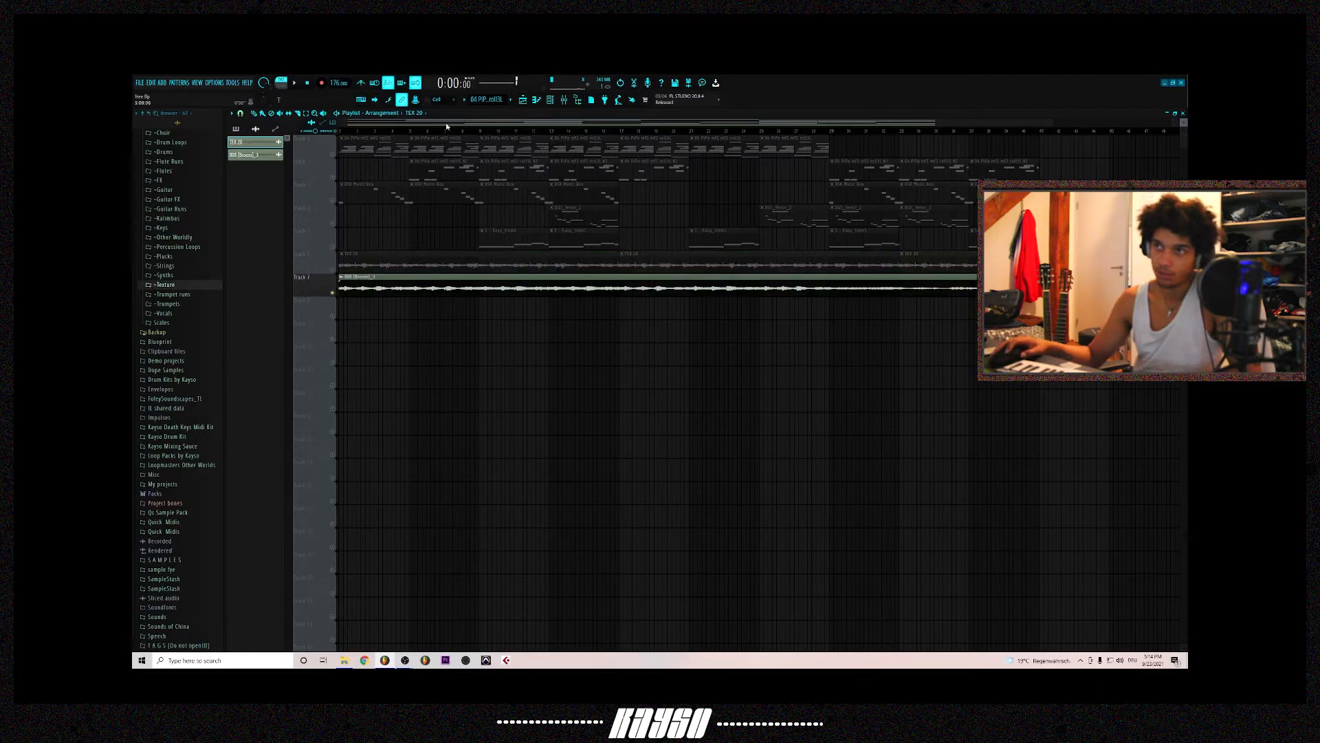
{"action": "left_click", "coordinate": [578, 100]}
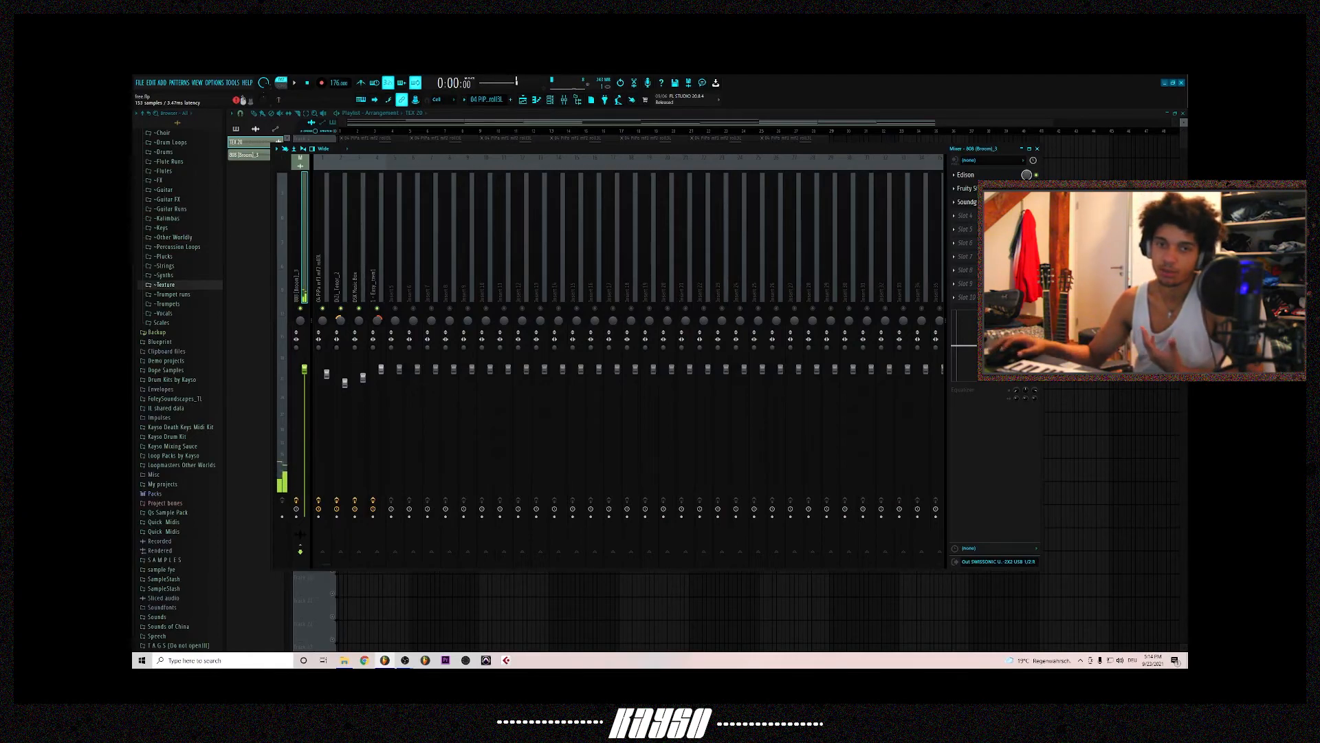
{"action": "left_click", "coordinate": [1038, 150]}
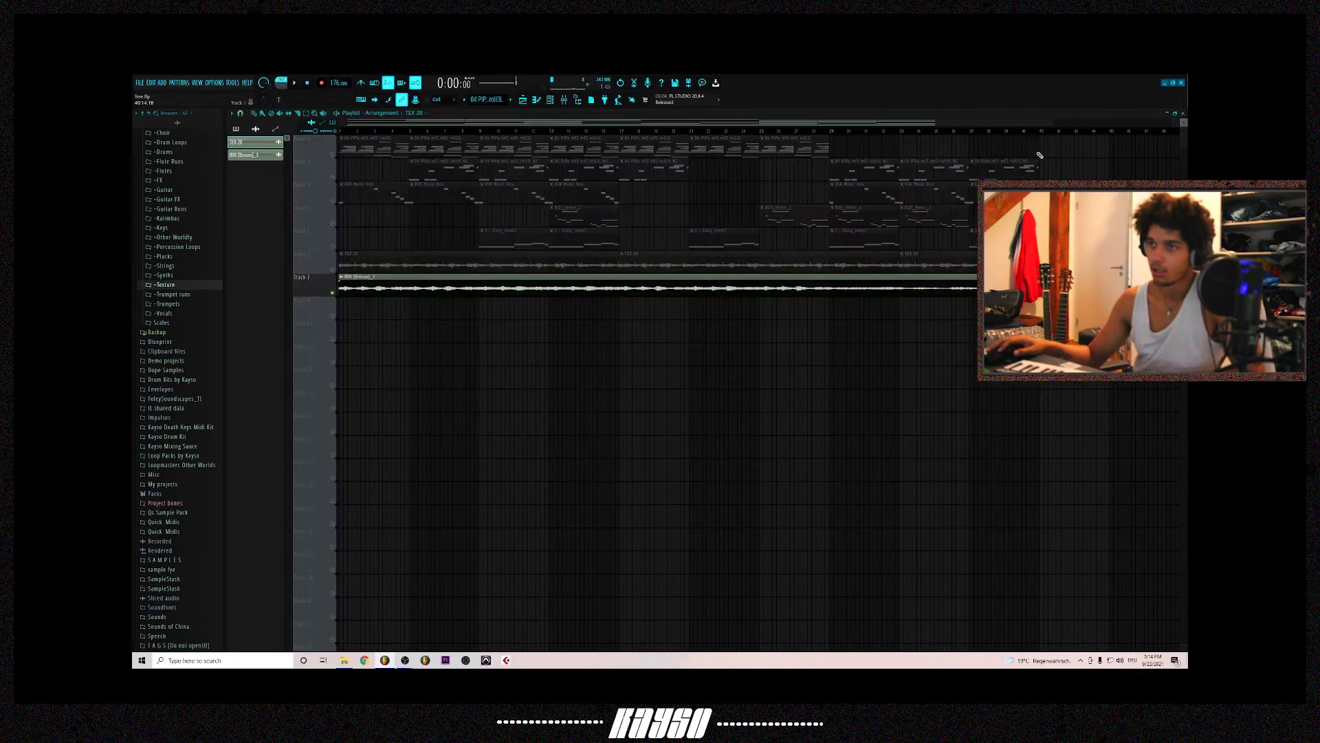